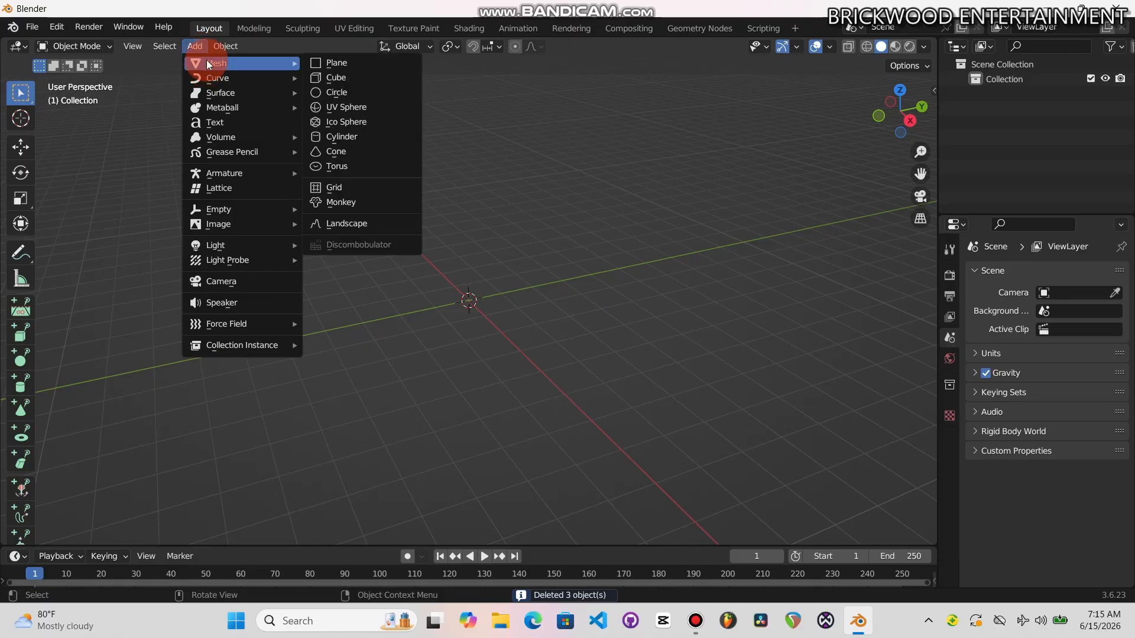
Add a plane mesh and, in Edit Mode, delete all of its vertices except the near corner one
{"action": "left_click", "coordinate": [352, 62]}
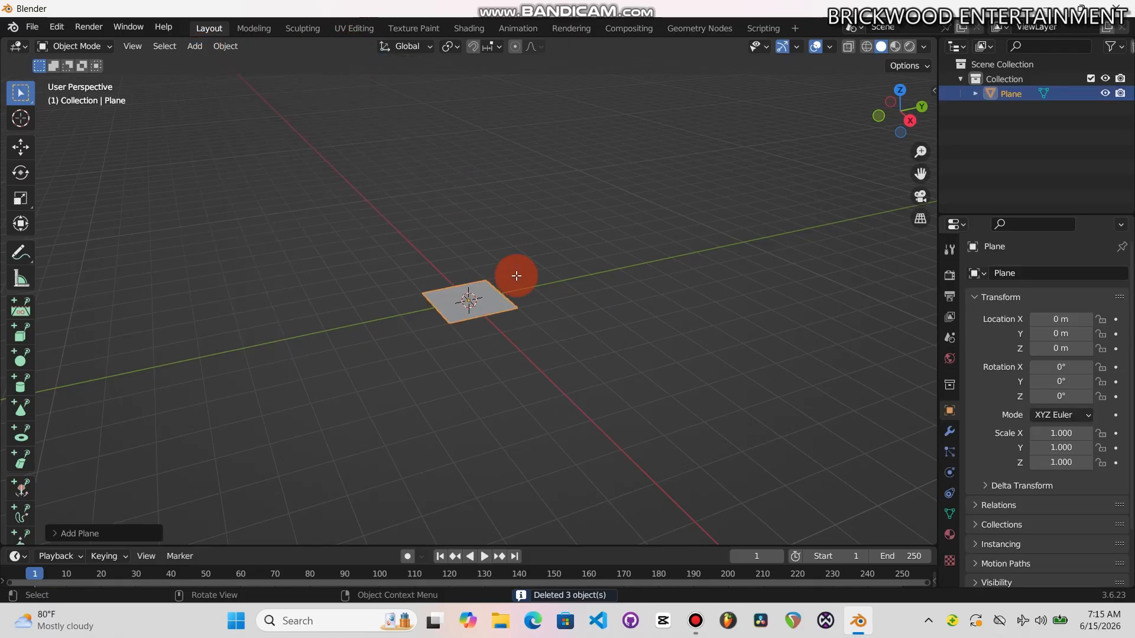
{"action": "key", "text": "Tab"}
{"action": "left_click", "coordinate": [446, 324]}
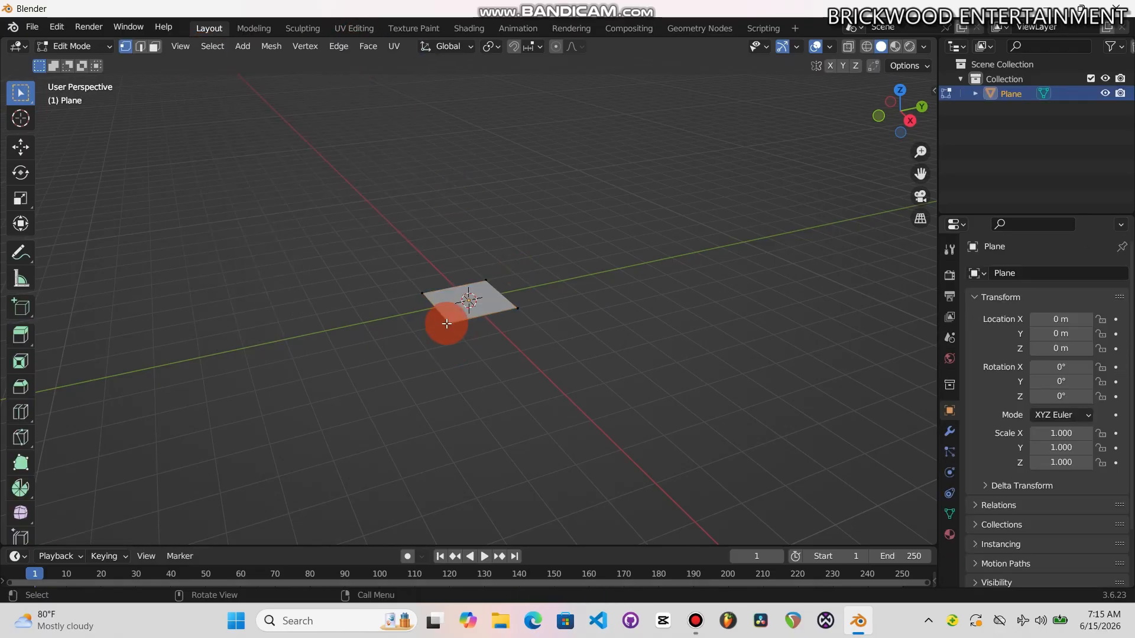
{"action": "key", "text": "a"}
{"action": "key", "text": "x"}
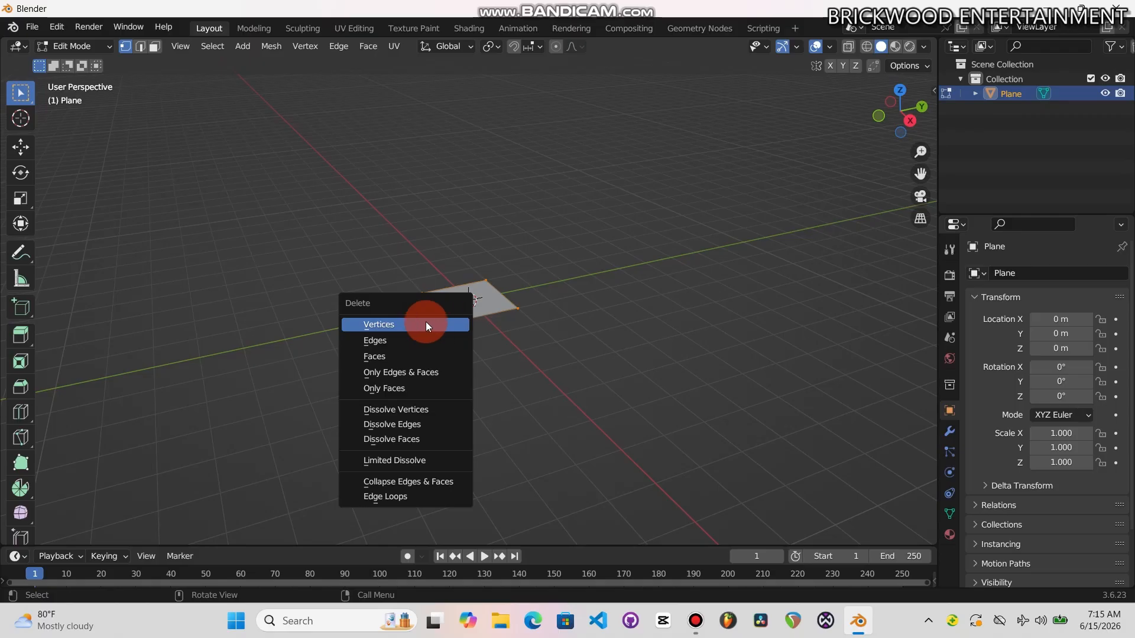
{"action": "left_click", "coordinate": [417, 320]}
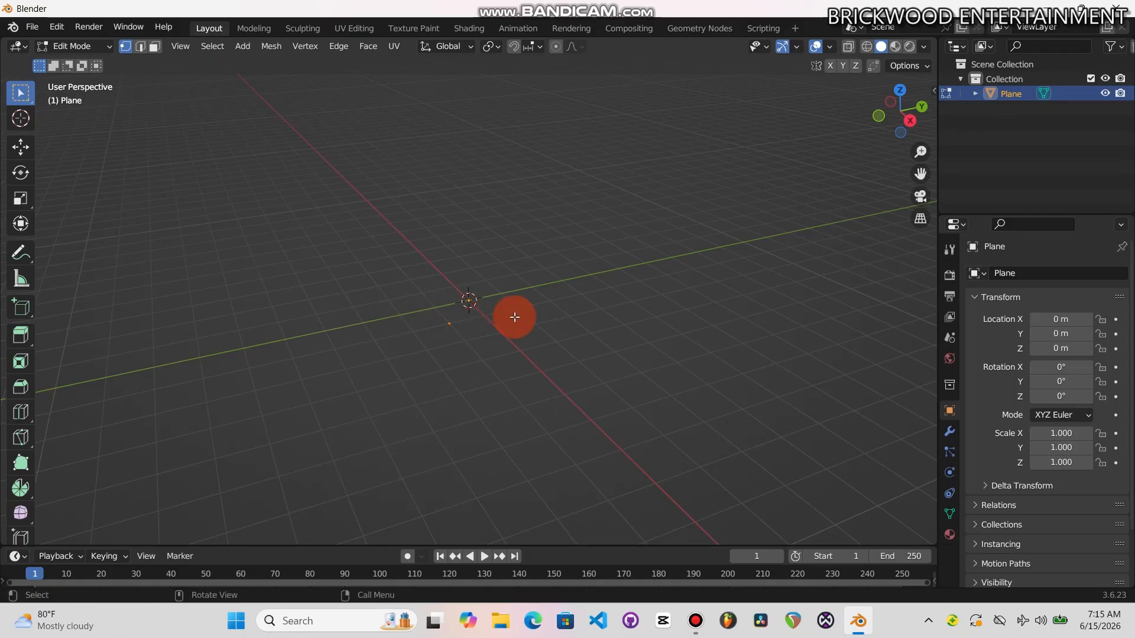
Snap the remaining vertex to the 3D cursor and extrude it a short distance along the negative Y axis
{"action": "key", "text": "shift+s"}
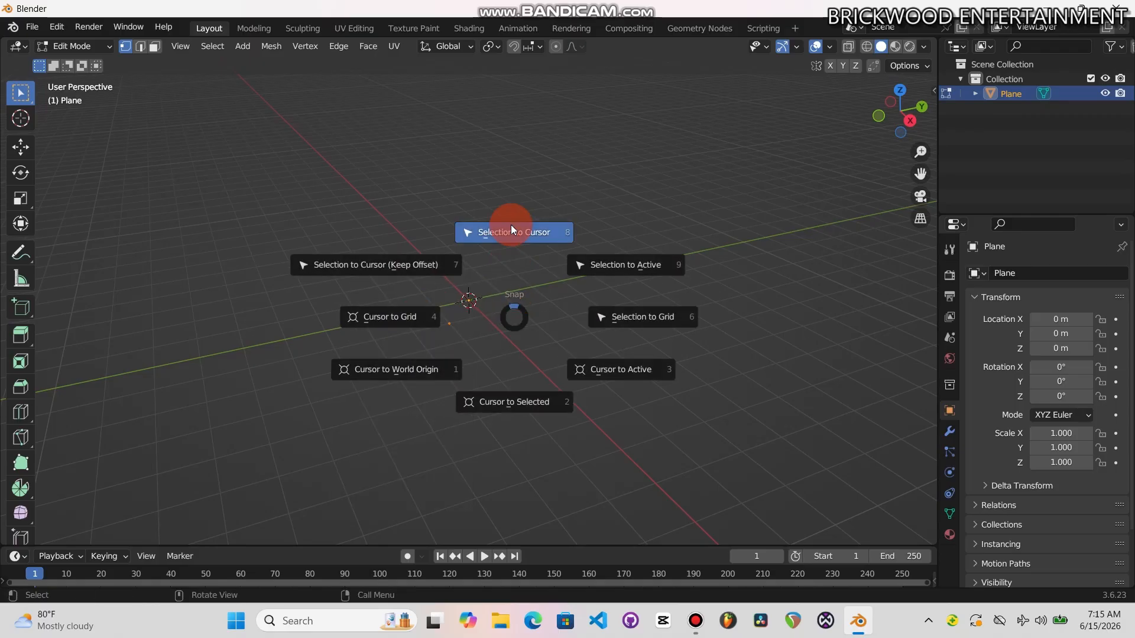
{"action": "left_click", "coordinate": [511, 224]}
{"action": "key", "text": "e"}
{"action": "key", "text": "y"}
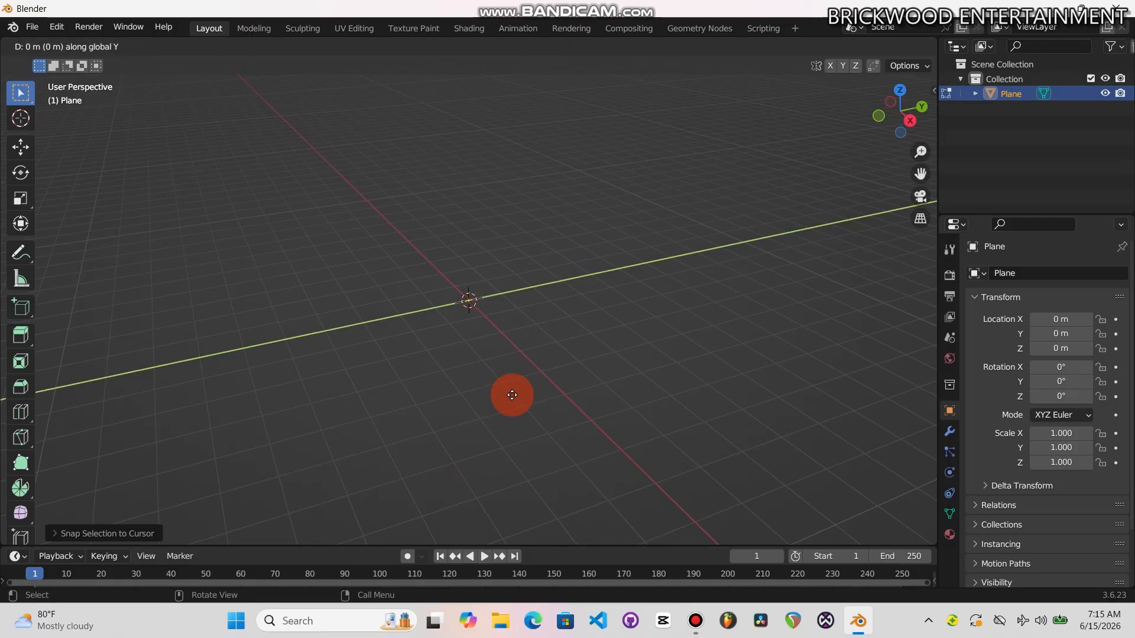
{"action": "left_click", "coordinate": [448, 407]}
Raise the extruded end vertex along the Z axis so the edge slopes upward, and return to Object Mode
{"action": "key", "text": "g"}
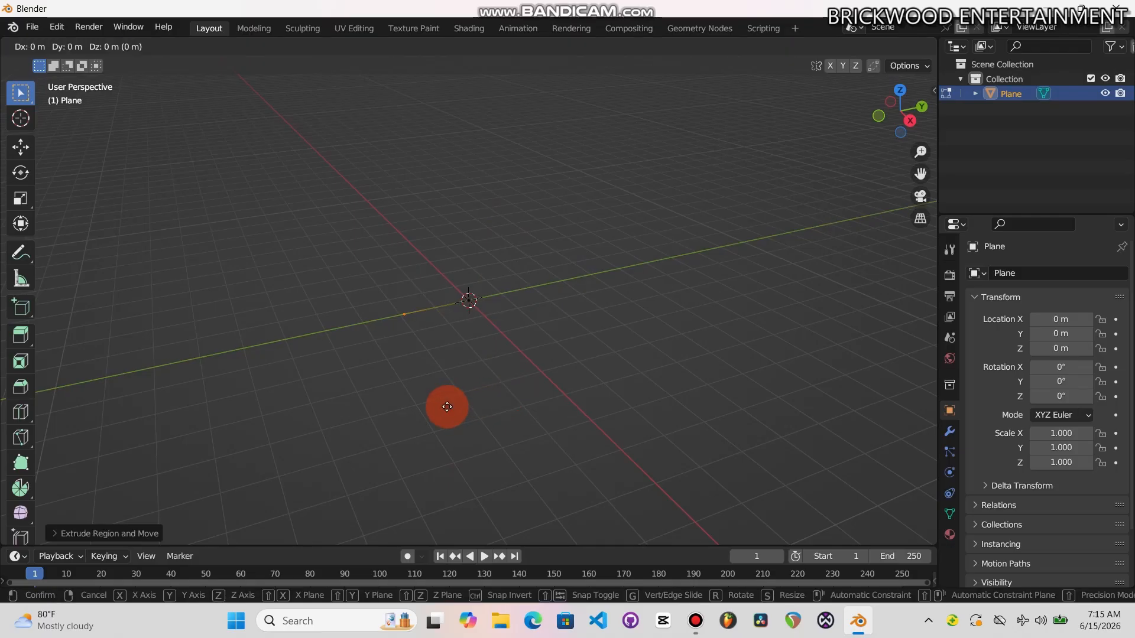
{"action": "key", "text": "z"}
{"action": "left_click", "coordinate": [451, 360]}
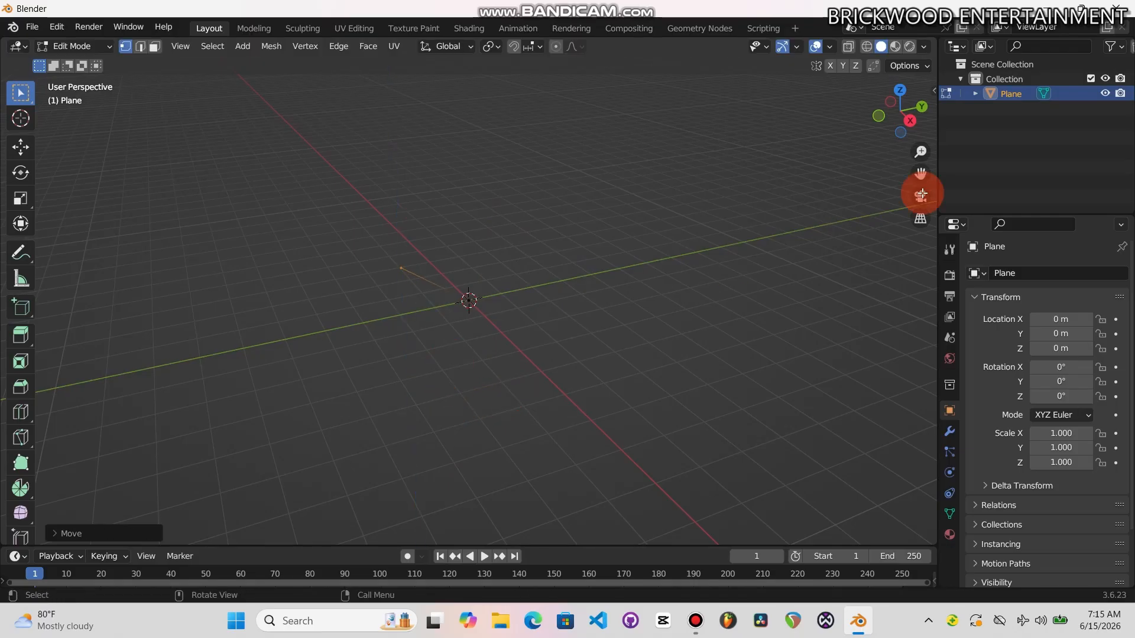
{"action": "key", "text": "Tab"}
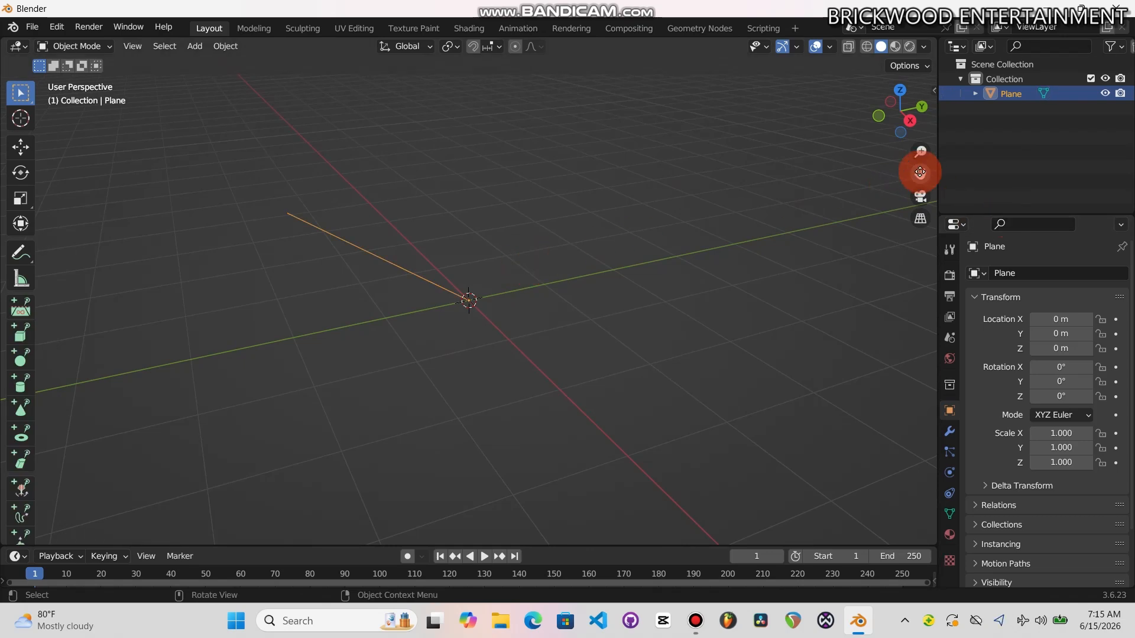
Add a Screw modifier to the sloped edge and set its angle to 0°
{"action": "left_click_drag", "start_coordinate": [920, 173], "coordinate": [1078, 226]}
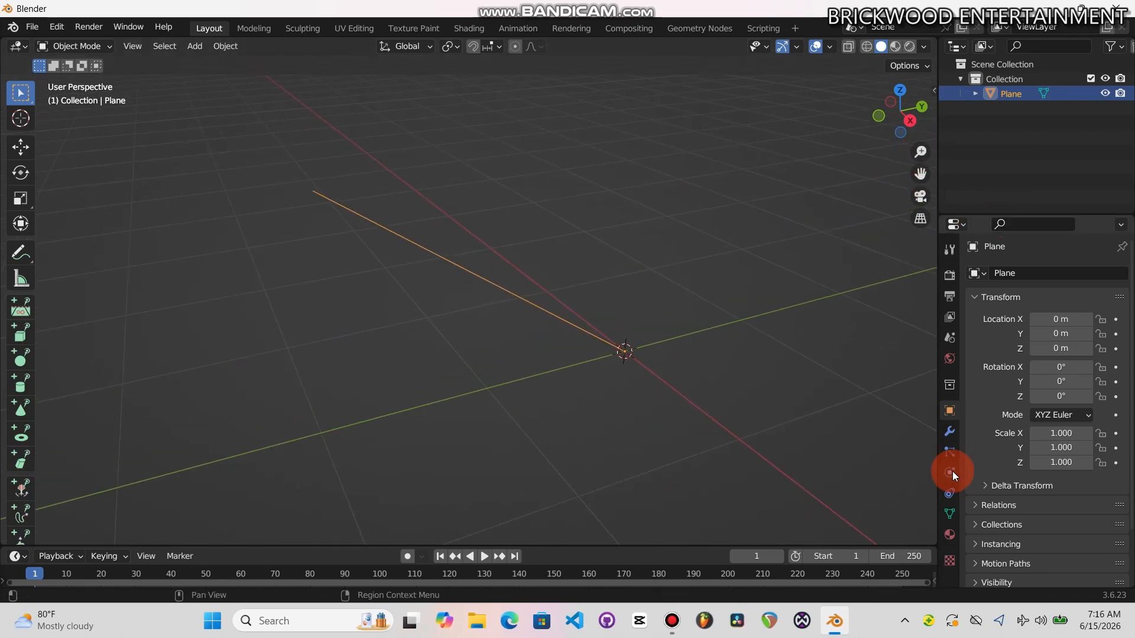
{"action": "left_click", "coordinate": [952, 427]}
{"action": "left_click", "coordinate": [1027, 278]}
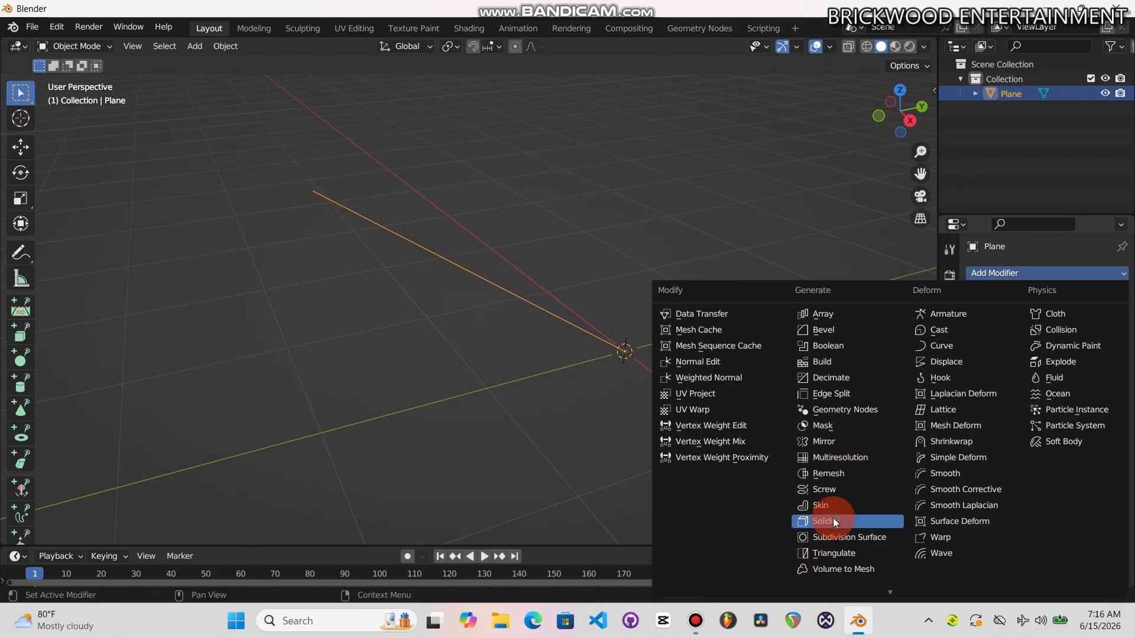
{"action": "left_click", "coordinate": [822, 492]}
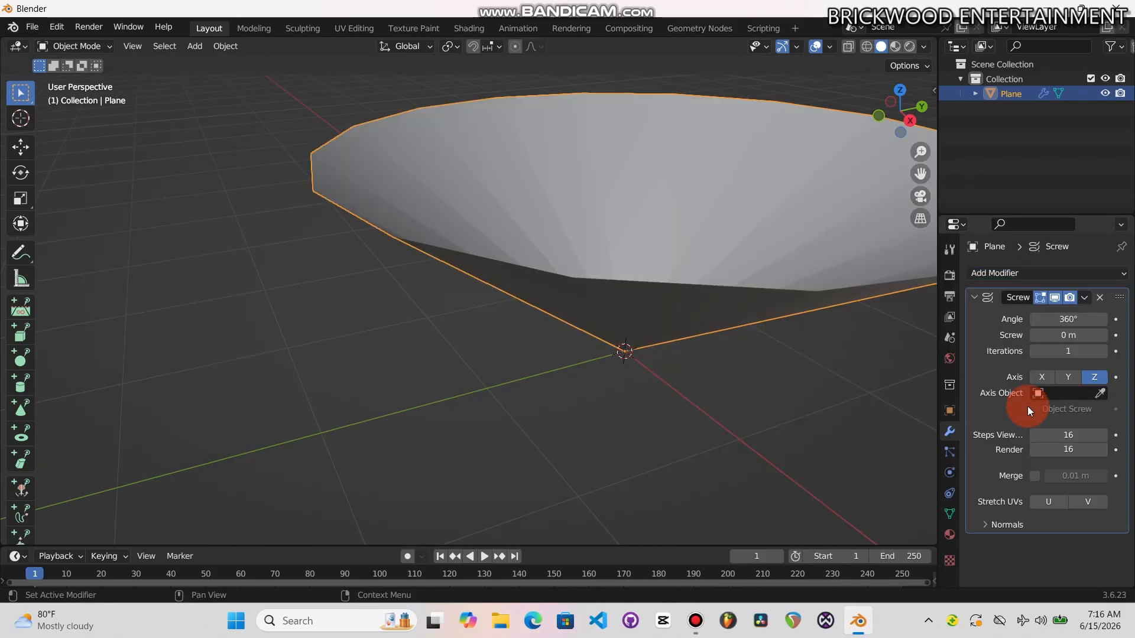
{"action": "left_click", "coordinate": [1064, 320]}
{"action": "type", "text": "0"}
{"action": "key", "text": "Return"}
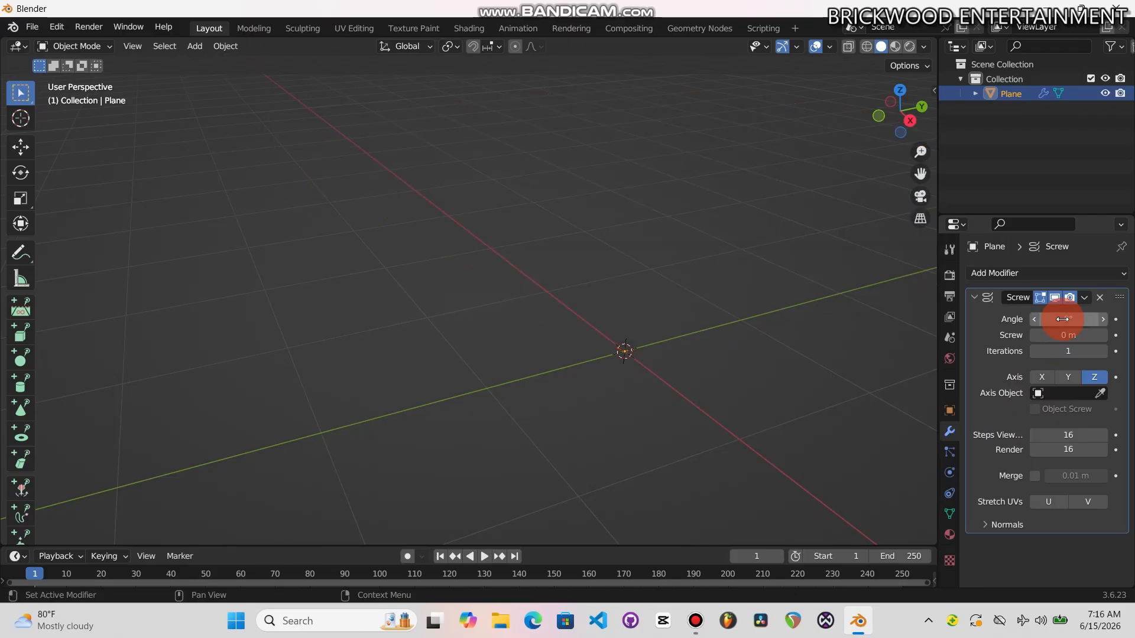
Set the Screw modifier's screw offset to 0.01 m and collapse its settings
{"action": "left_click", "coordinate": [1059, 335]}
{"action": "key", "text": "BackSpace"}
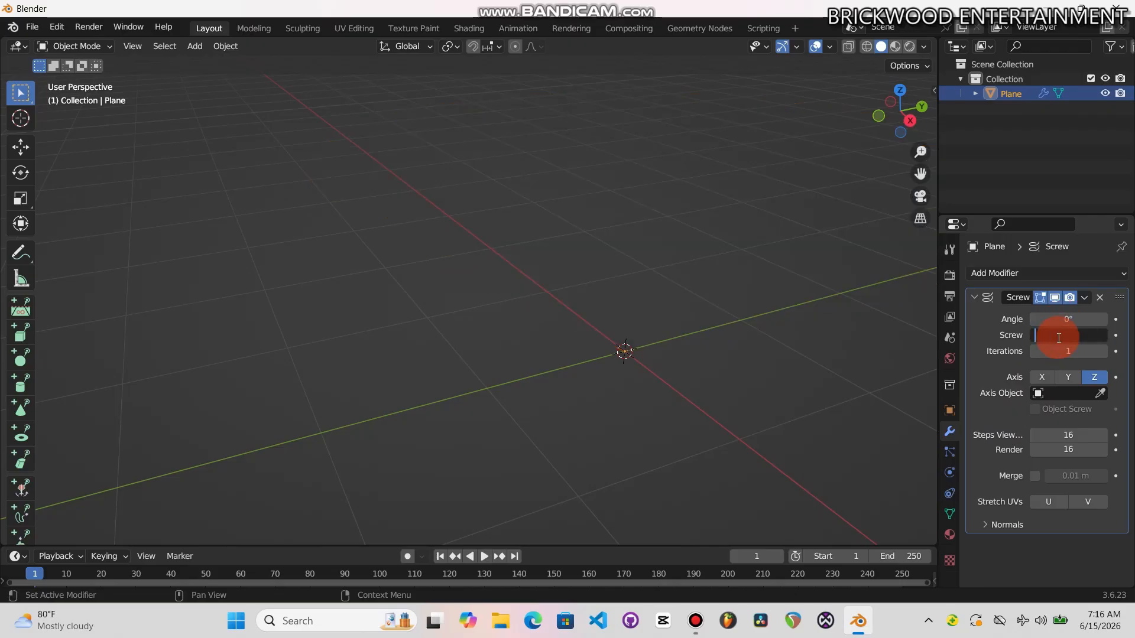
{"action": "type", "text": ".01"}
{"action": "key", "text": "Return"}
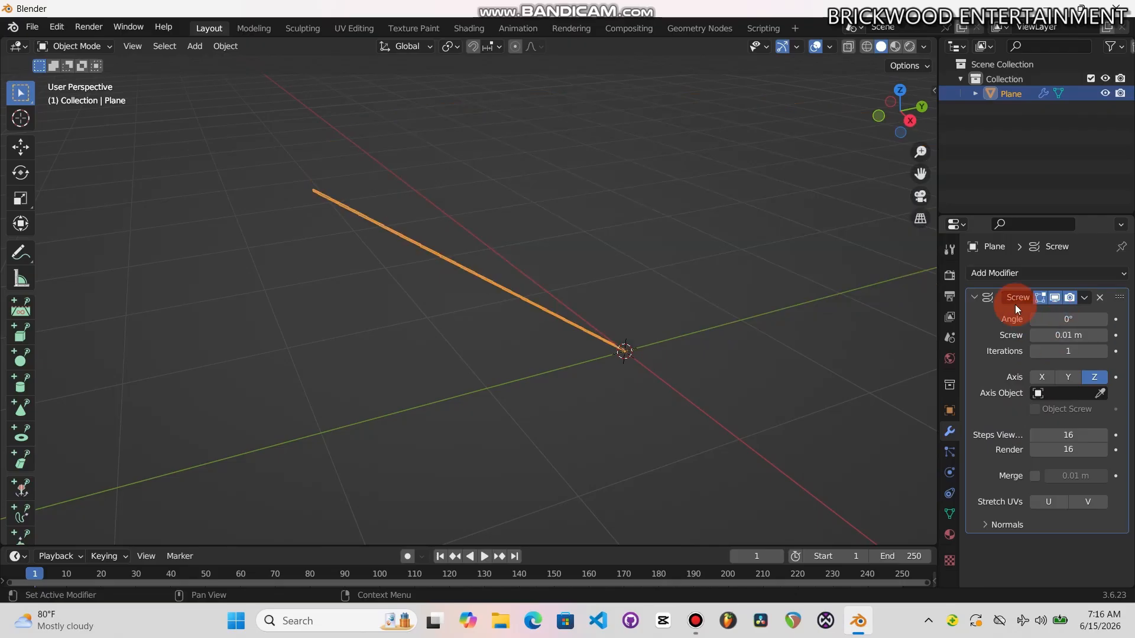
{"action": "left_click", "coordinate": [973, 297]}
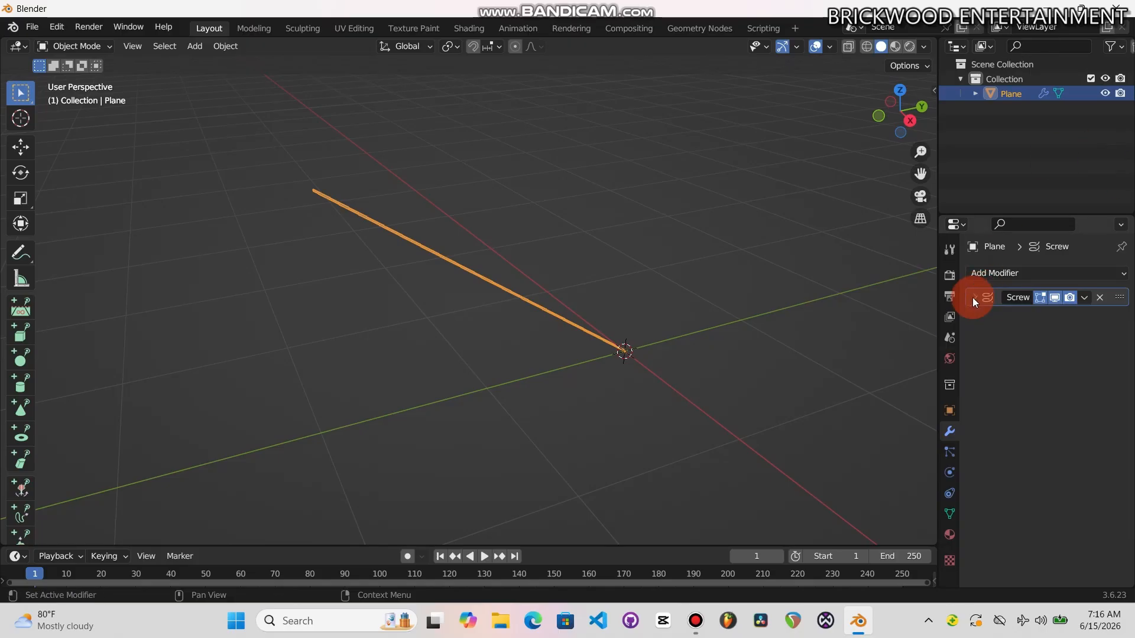
Add a Solidify modifier after the Screw modifier, keeping the default thickness, and collapse its settings
{"action": "left_click", "coordinate": [984, 271]}
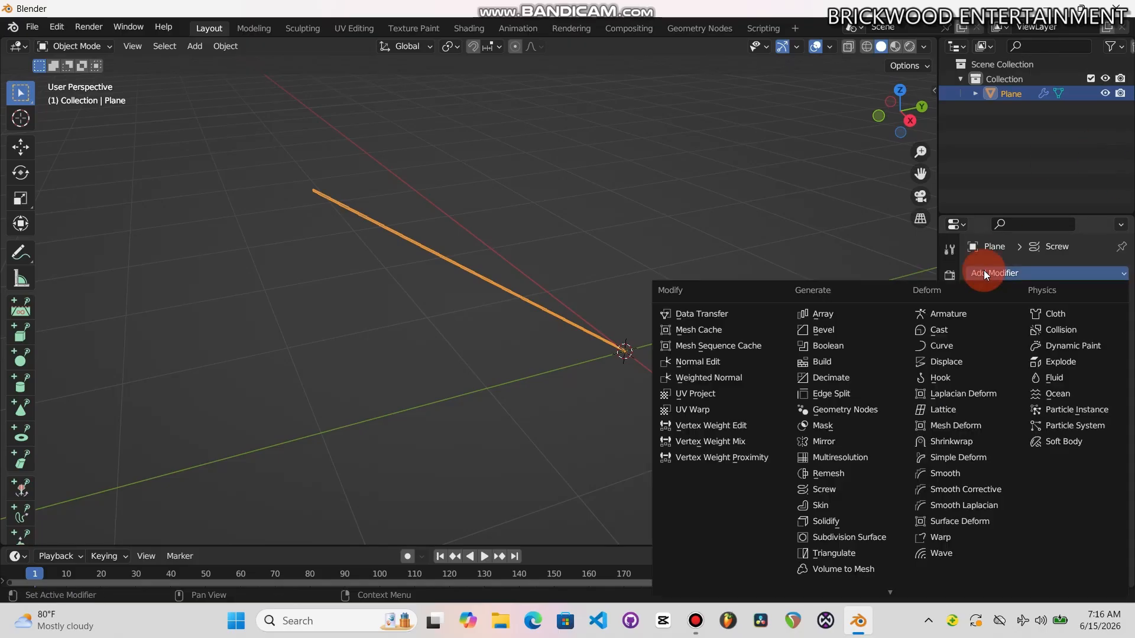
{"action": "left_click", "coordinate": [843, 520]}
{"action": "left_click", "coordinate": [843, 520]}
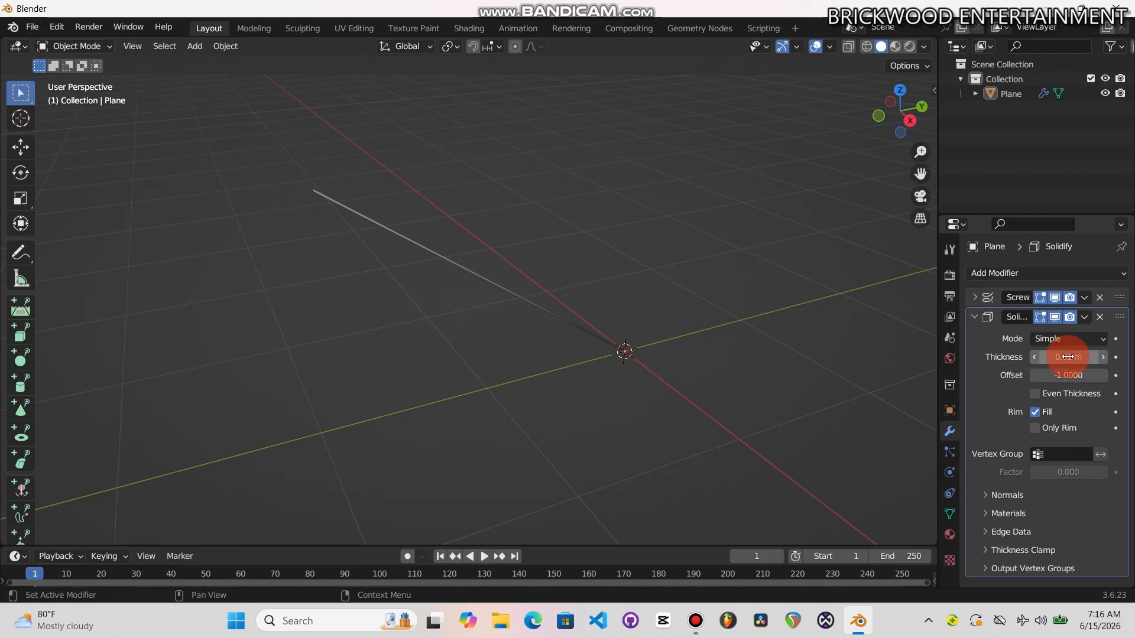
{"action": "left_click", "coordinate": [975, 317]}
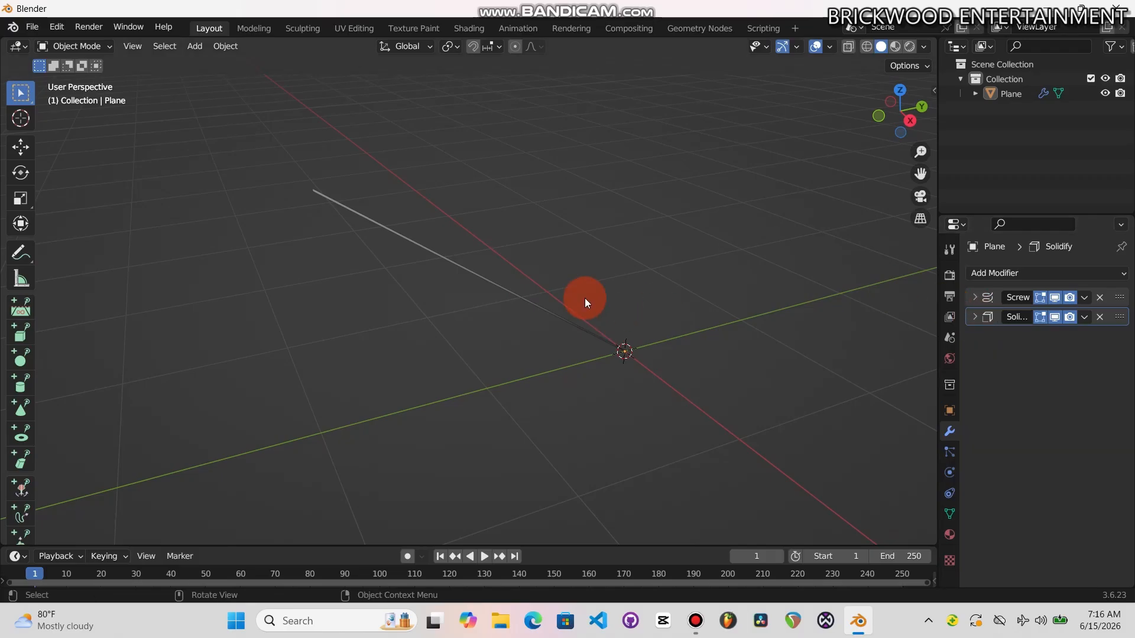
Create a new material named "Web" for the strand object in the Shading workspace
{"action": "left_click", "coordinate": [484, 287]}
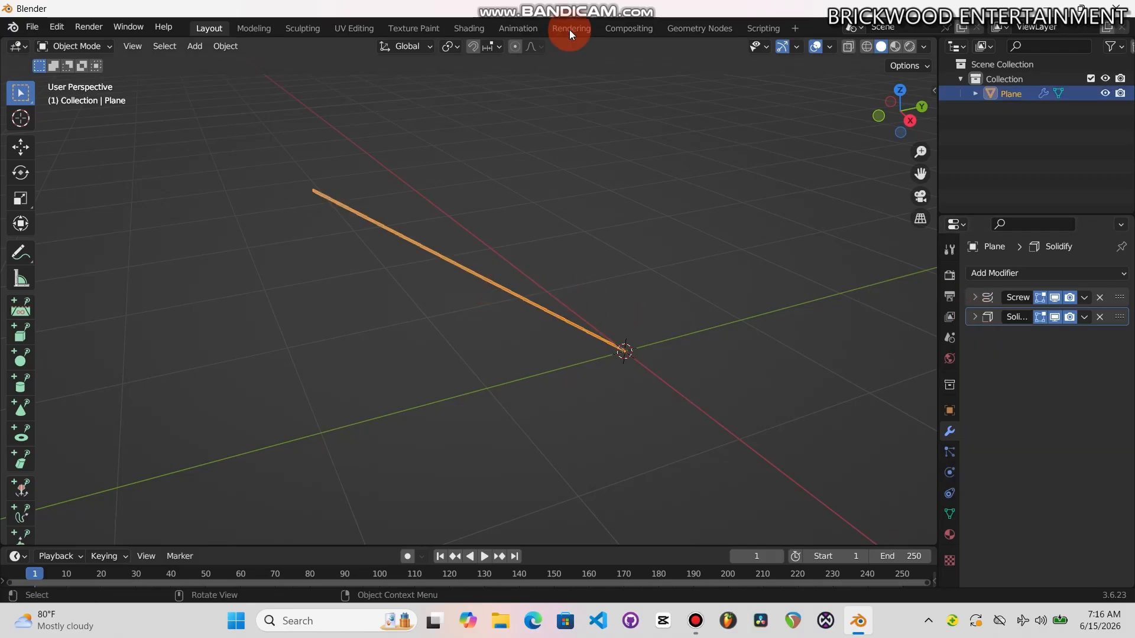
{"action": "left_click", "coordinate": [480, 28]}
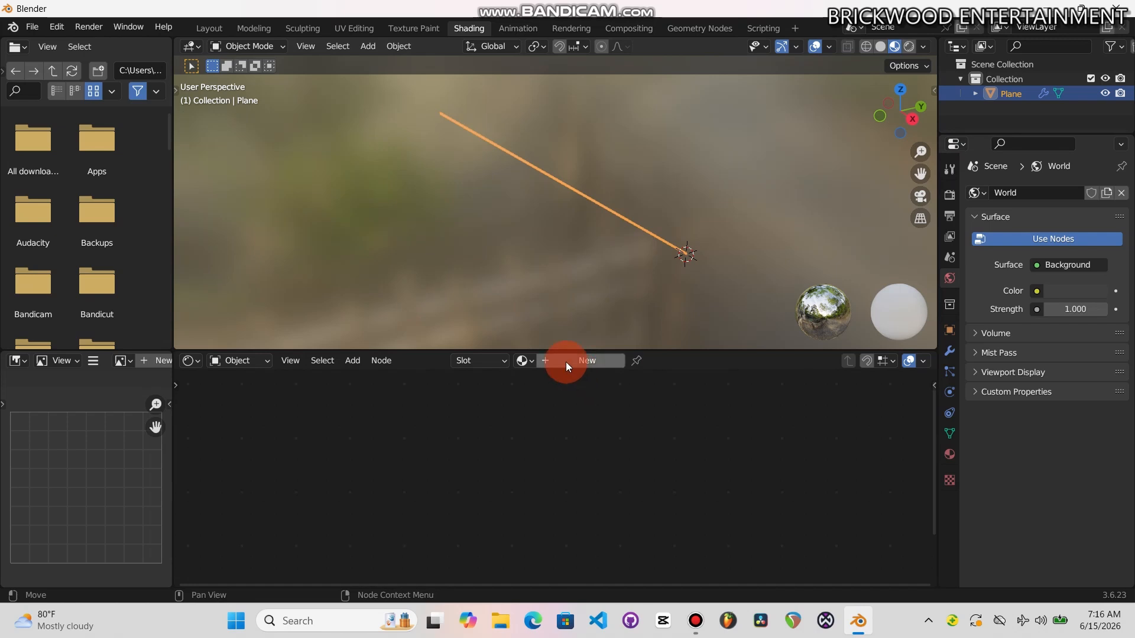
{"action": "double_click", "coordinate": [602, 363]}
{"action": "key", "text": "BackSpace"}
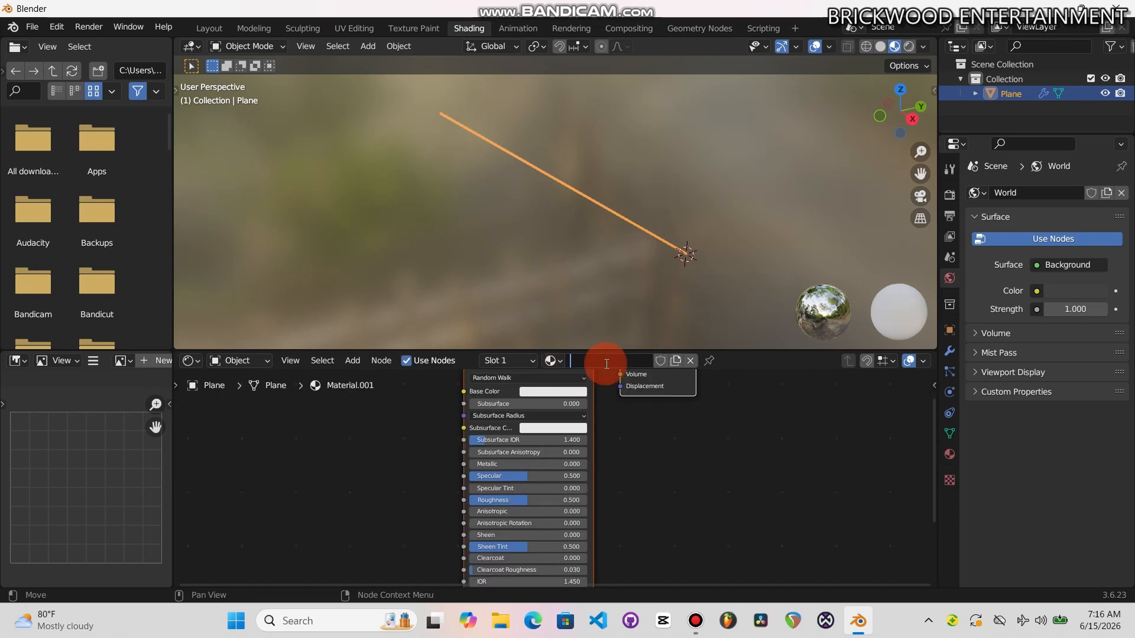
{"action": "type", "text": "Web"}
{"action": "key", "text": "Return"}
Add a Noise Texture node in the free space before the Principled BSDF of the Web material
{"action": "key", "text": "shift+a"}
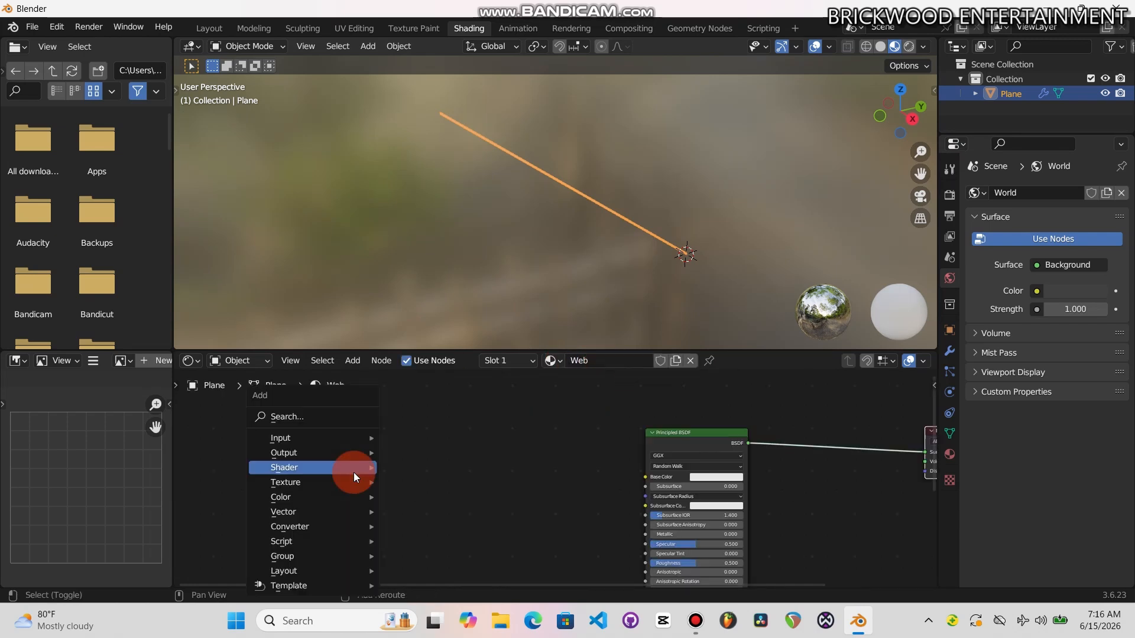
{"action": "mouse_move", "coordinate": [354, 473]}
{"action": "left_click", "coordinate": [313, 415]}
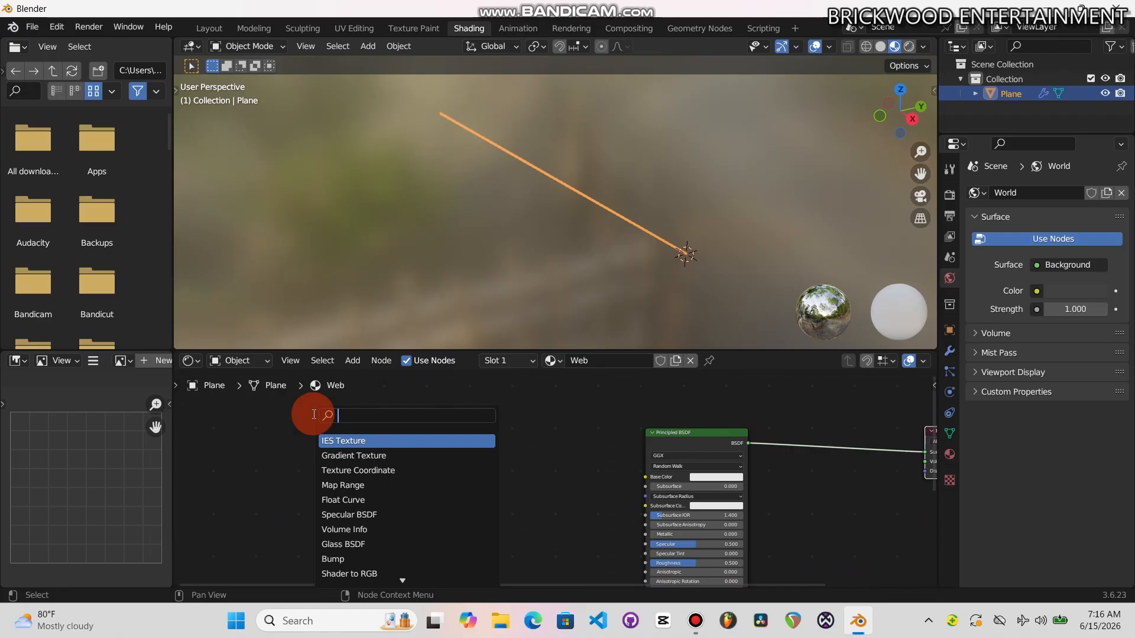
{"action": "type", "text": "noise"}
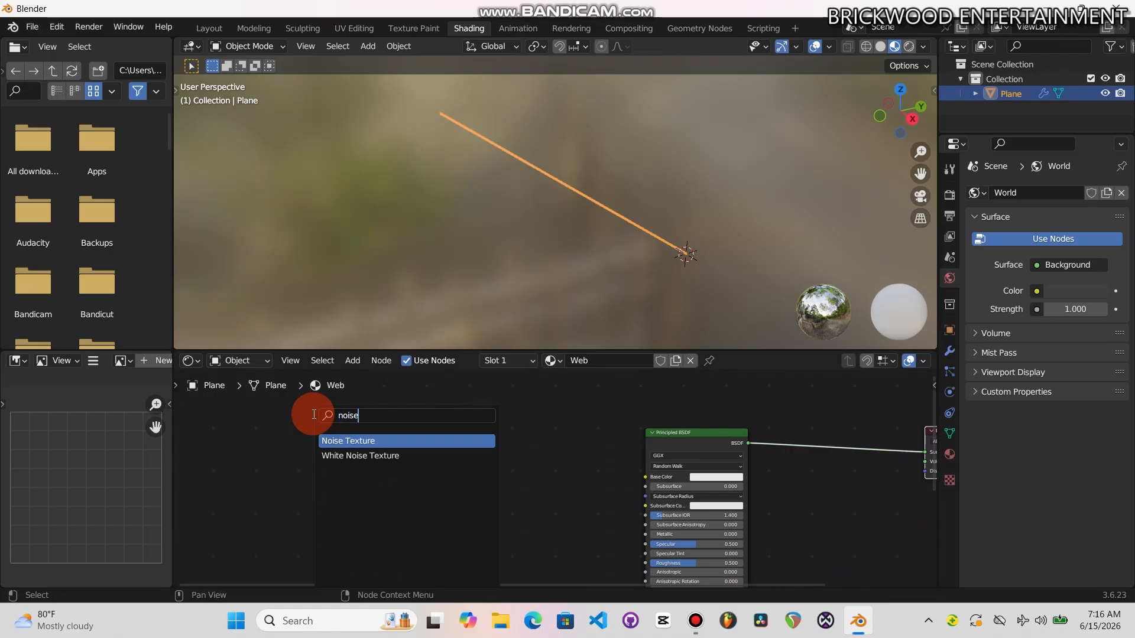
{"action": "left_click", "coordinate": [366, 440]}
{"action": "left_click", "coordinate": [321, 447]}
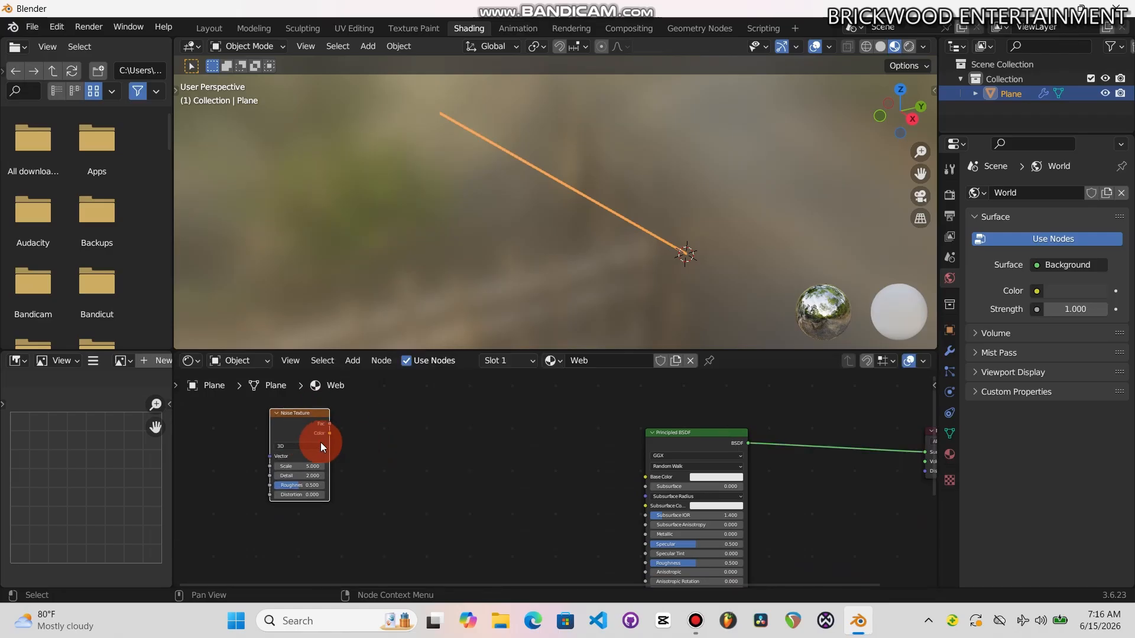
Set the Noise Texture's scale to 100, detail to 15 and roughness to 5.1
{"action": "left_click", "coordinate": [304, 465]}
{"action": "key", "text": "BackSpace"}
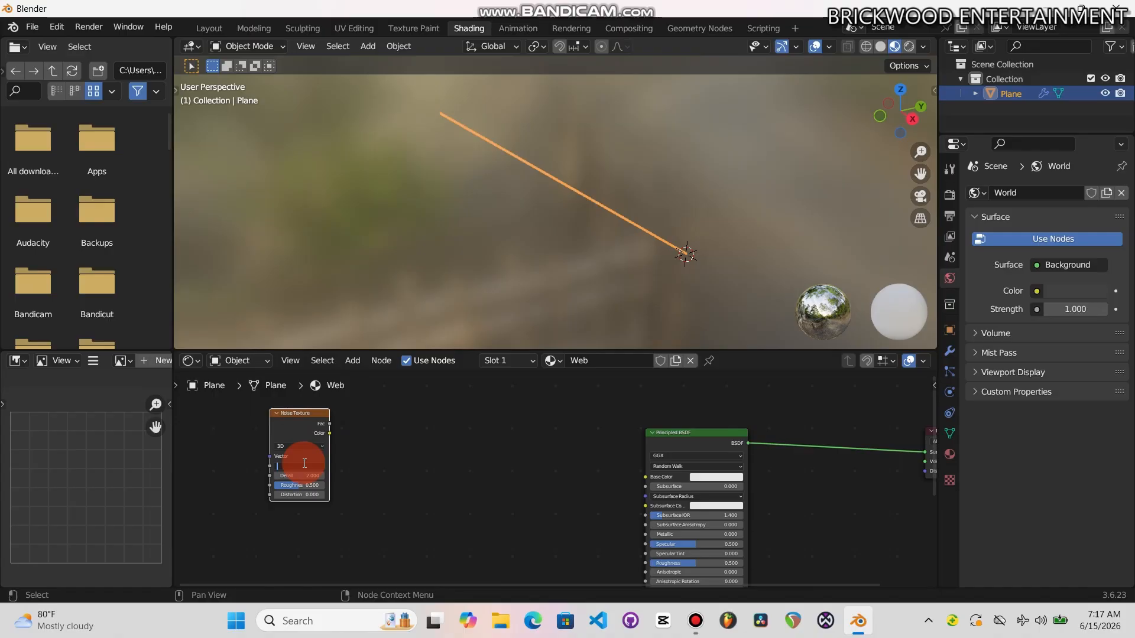
{"action": "type", "text": "100"}
{"action": "key", "text": "Return"}
{"action": "left_click", "coordinate": [307, 477]}
{"action": "type", "text": "15"}
{"action": "key", "text": "Return"}
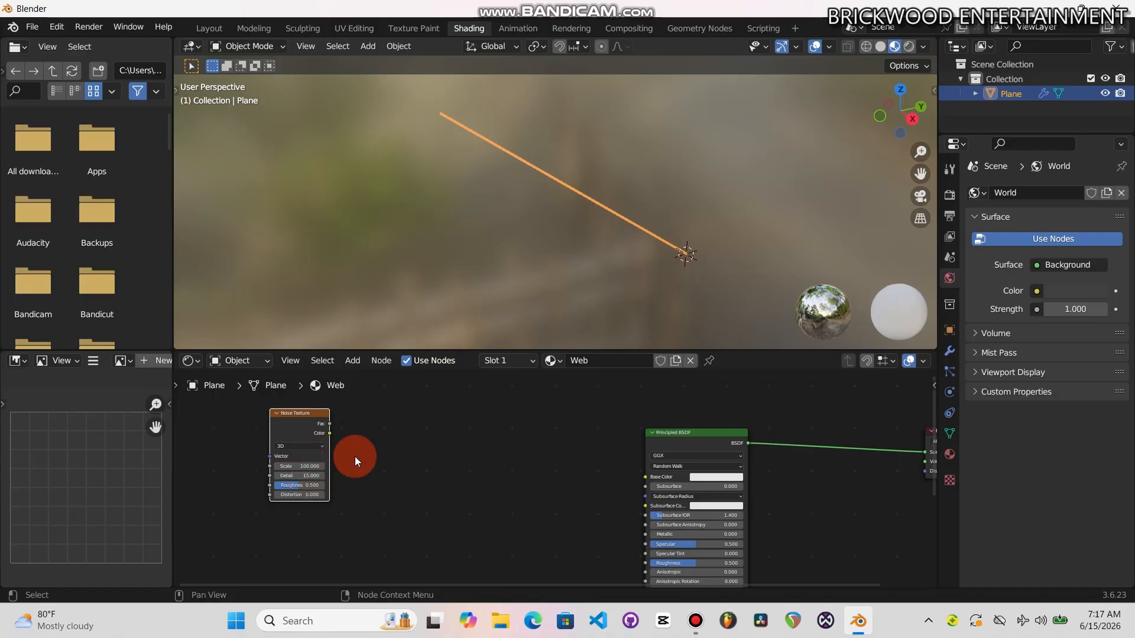
{"action": "left_click", "coordinate": [302, 487]}
{"action": "key", "text": "BackSpace"}
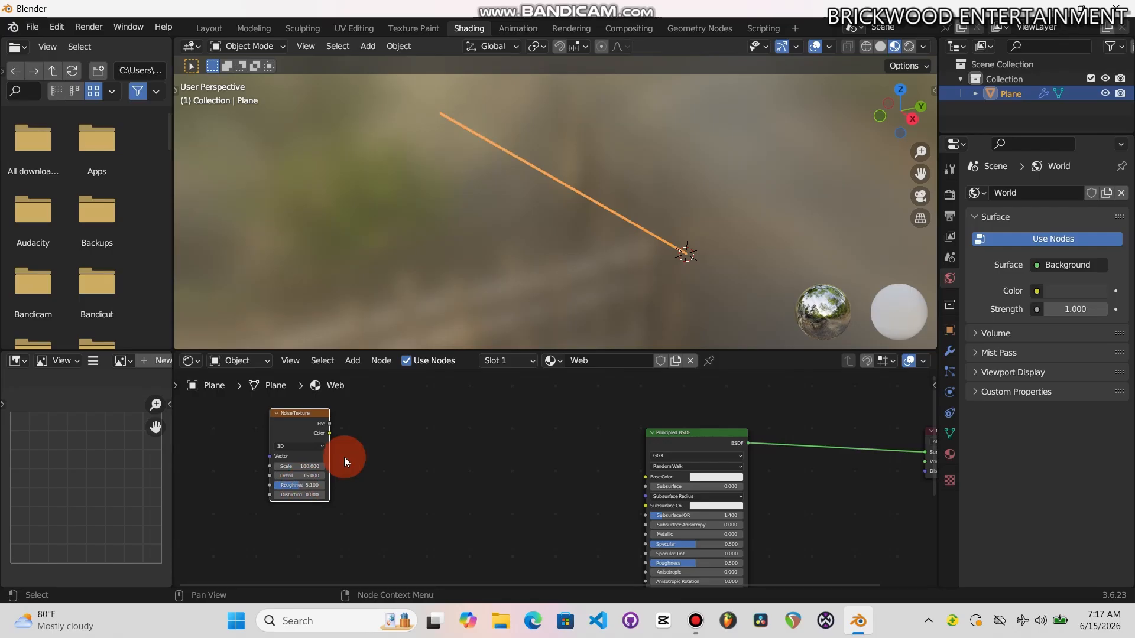
Add a Color Ramp node fed by the Noise Texture's Fac output and place it beside the texture node
{"action": "left_click_drag", "start_coordinate": [328, 425], "coordinate": [379, 436]}
{"action": "type", "text": "color"}
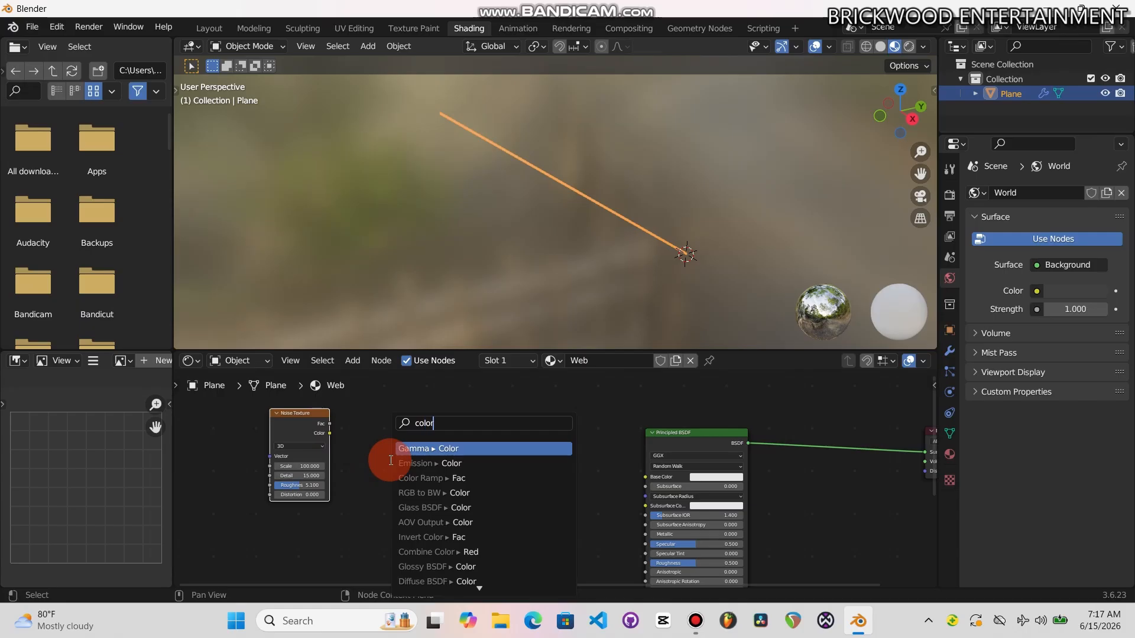
{"action": "left_click", "coordinate": [421, 478]}
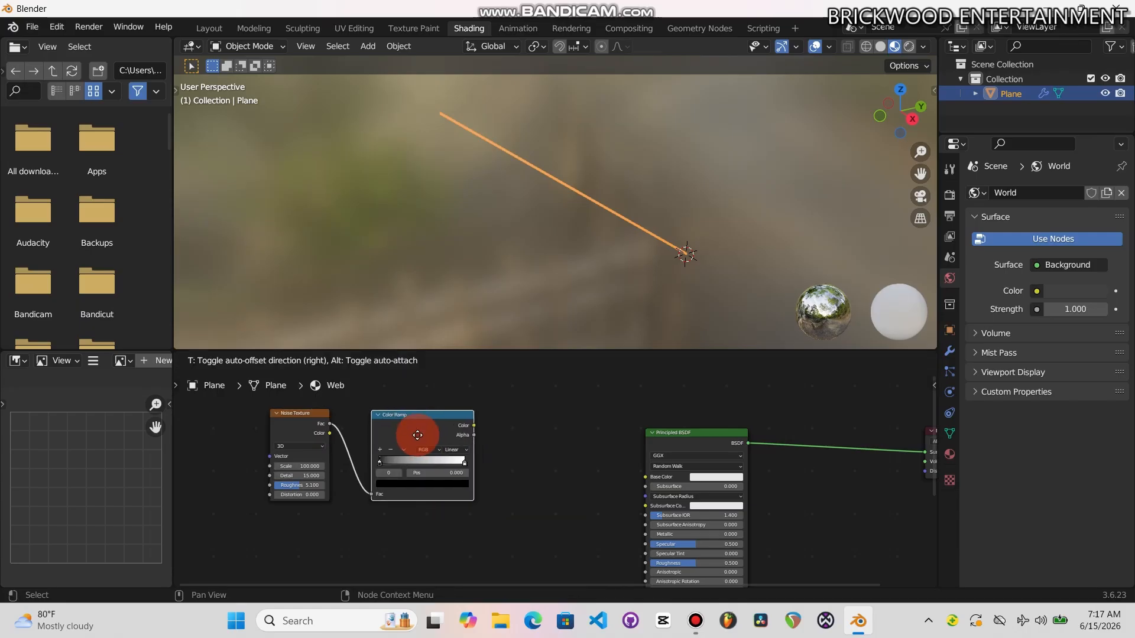
{"action": "left_click", "coordinate": [411, 439]}
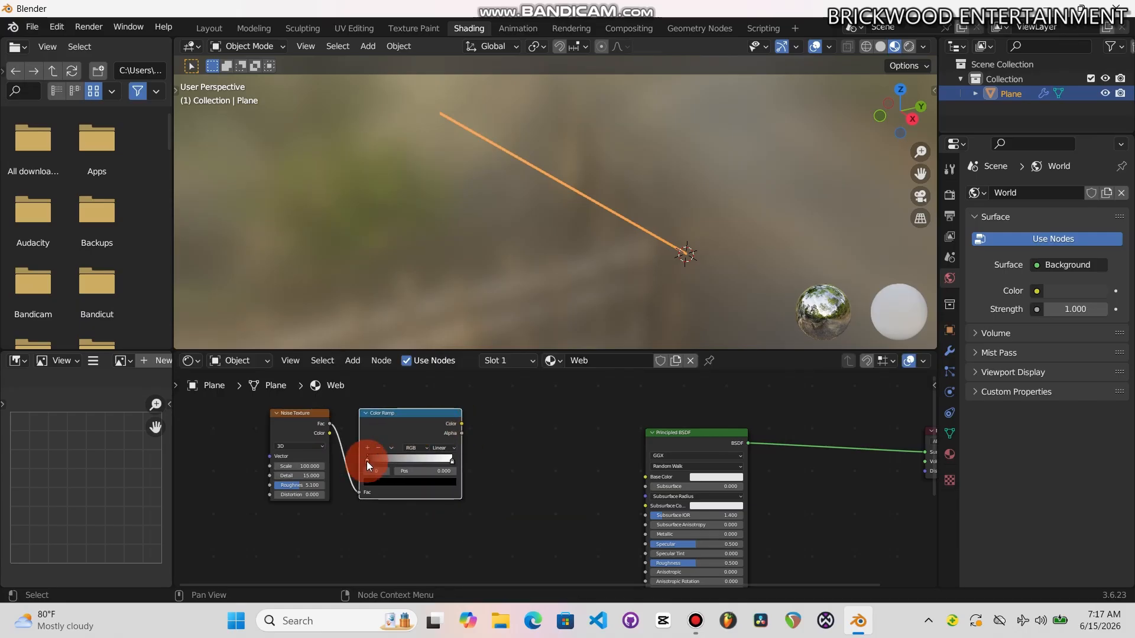
Move the ramp's black stop to about 0.327 and connect the Color output to the Principled BSDF's Base Color
{"action": "left_click_drag", "start_coordinate": [394, 459], "coordinate": [398, 459]}
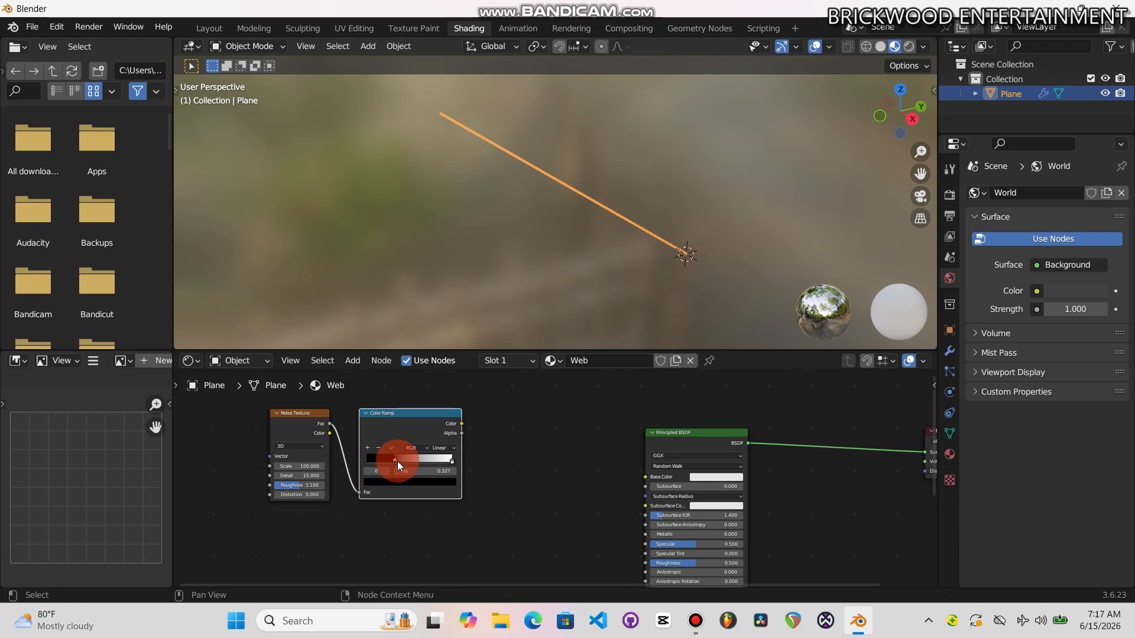
{"action": "left_click_drag", "start_coordinate": [461, 424], "coordinate": [645, 477]}
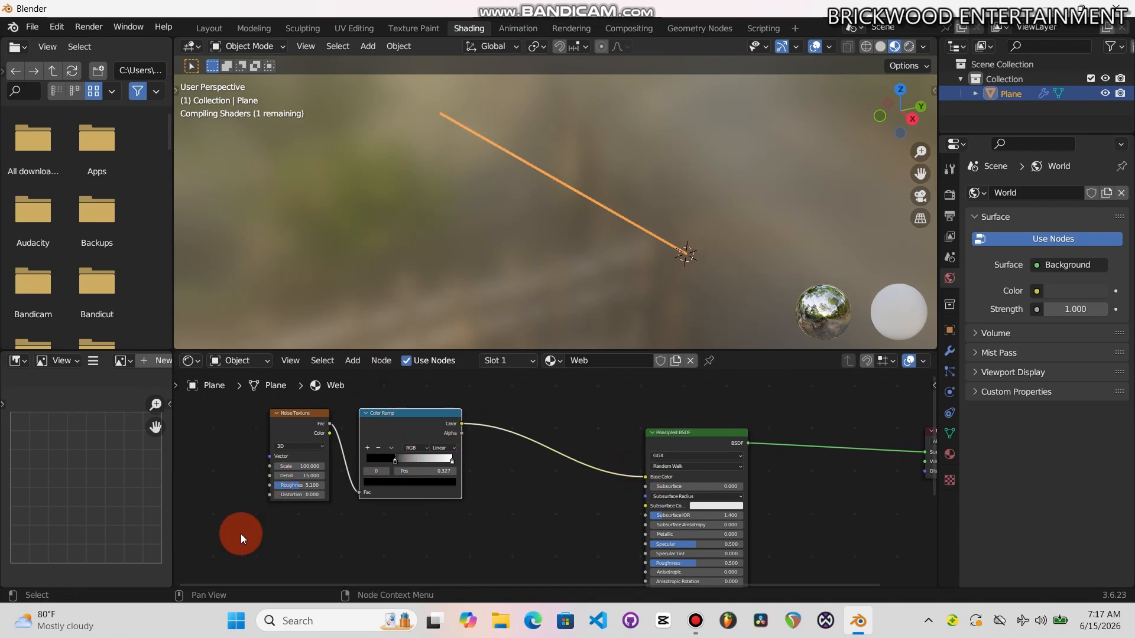
Select the Noise Texture and Color Ramp nodes and move them together slightly closer to the Principled BSDF
{"action": "left_click_drag", "start_coordinate": [320, 506], "coordinate": [453, 445]}
{"action": "key", "text": "g"}
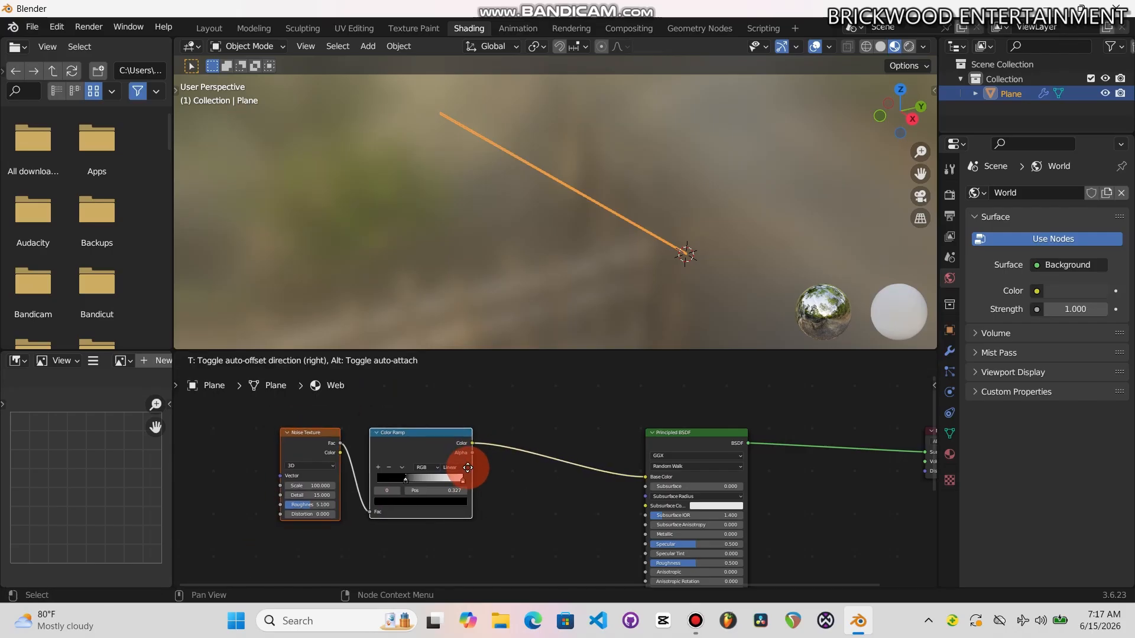
{"action": "left_click", "coordinate": [468, 469]}
Hide the viewport overlays and set the Noise Texture's scale to about 105.3
{"action": "left_click_drag", "start_coordinate": [919, 152], "coordinate": [919, 134]}
{"action": "left_click", "coordinate": [814, 47]}
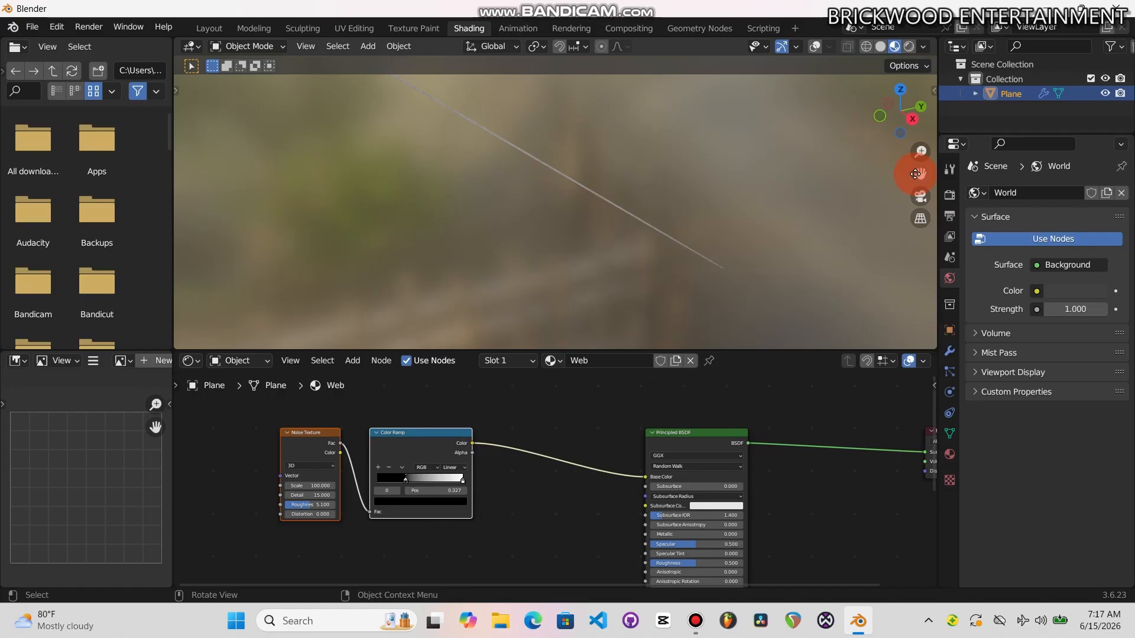
{"action": "left_click_drag", "start_coordinate": [915, 174], "coordinate": [899, 203]}
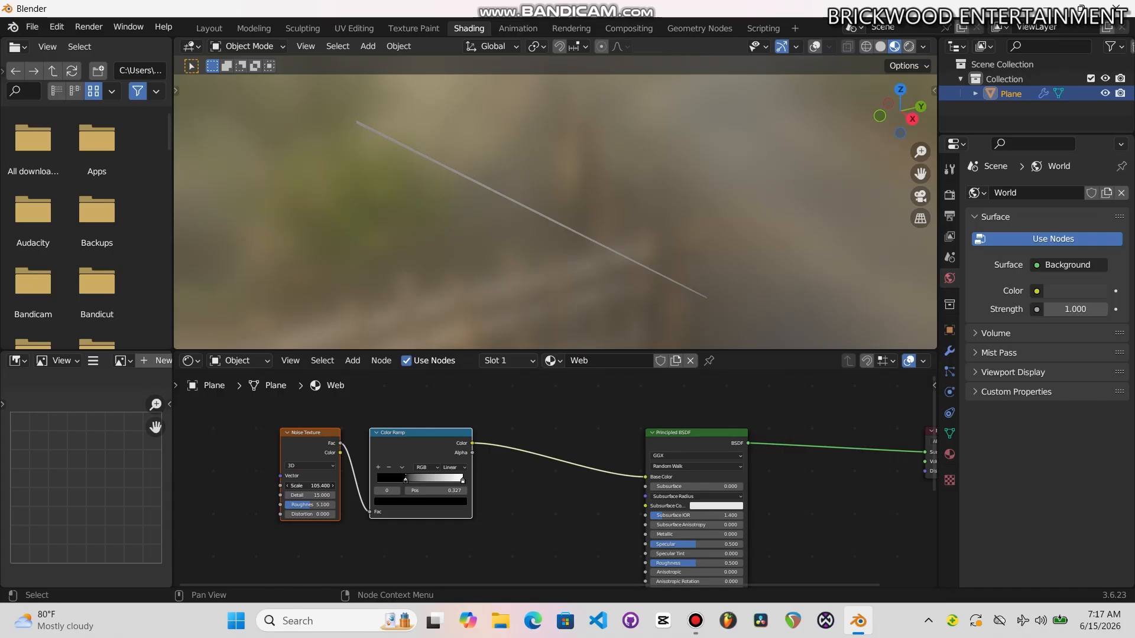
{"action": "left_click", "coordinate": [287, 486]}
Connect the Color Ramp's Color output to the Principled BSDF's Metallic, Specular and Roughness inputs
{"action": "mouse_move", "coordinate": [472, 443]}
{"action": "left_mouse_down"}
{"action": "mouse_move", "coordinate": [616, 534]}
{"action": "mouse_move", "coordinate": [629, 581]}
{"action": "mouse_move", "coordinate": [643, 517]}
{"action": "left_mouse_up"}
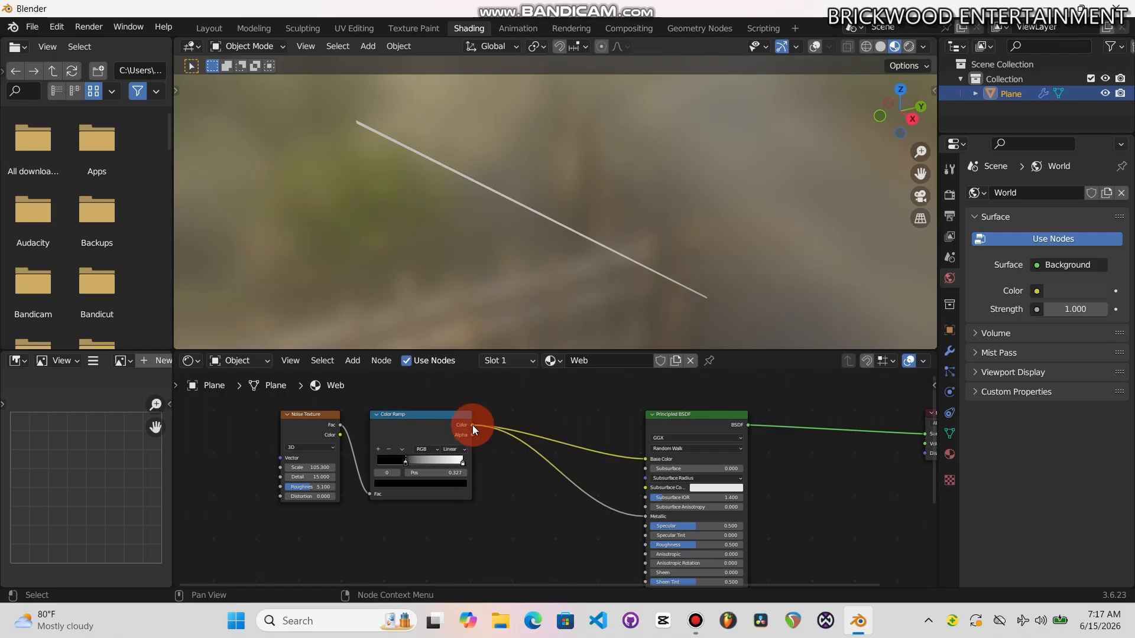
{"action": "left_click_drag", "start_coordinate": [516, 469], "coordinate": [645, 527]}
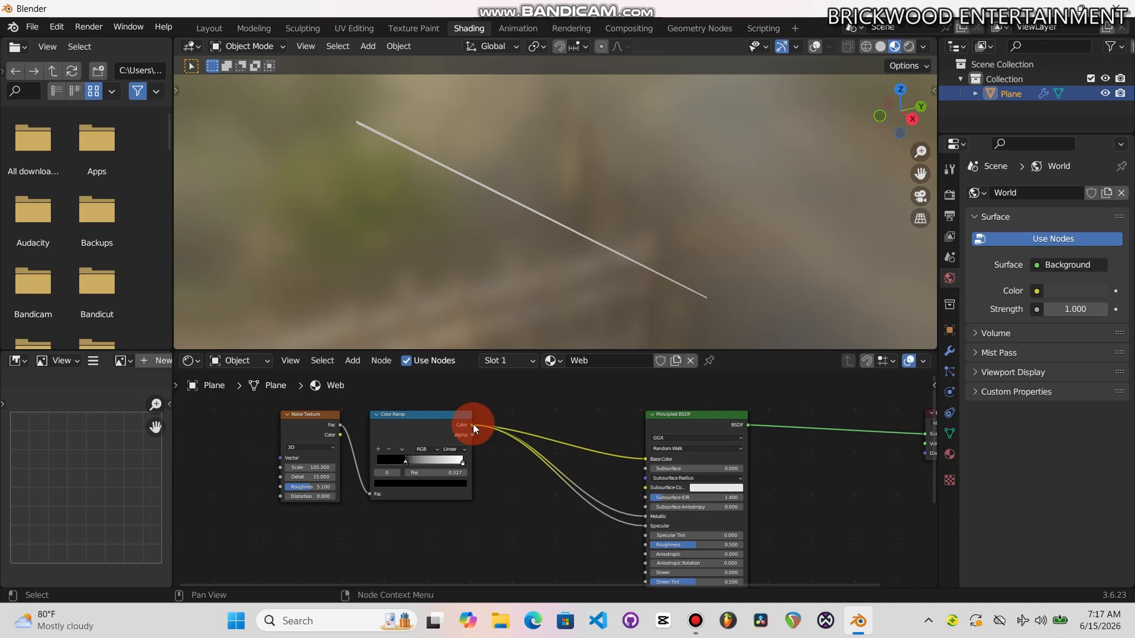
{"action": "left_click_drag", "start_coordinate": [473, 424], "coordinate": [641, 547]}
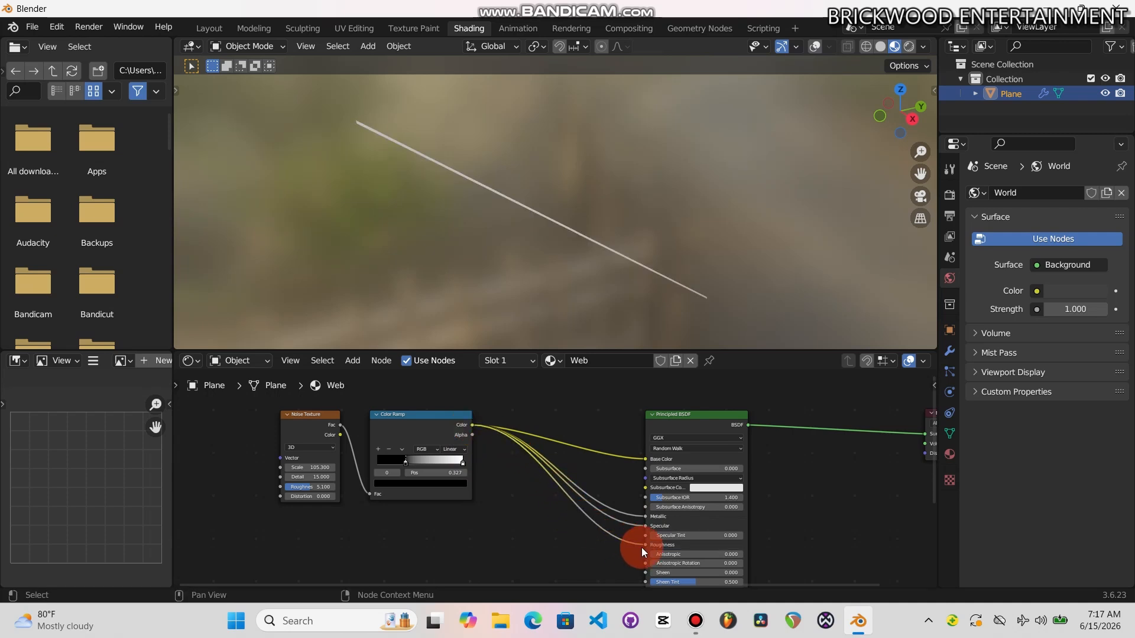
{"action": "left_click", "coordinate": [787, 467]}
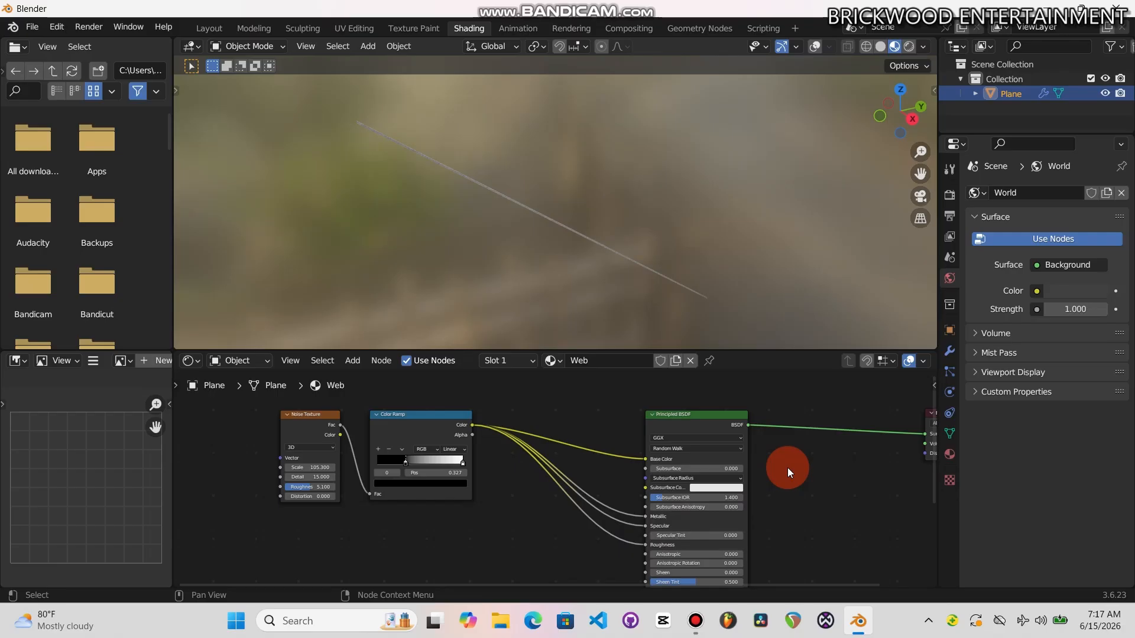
Set the Noise Texture's scale to about 13.2 and move the Color Ramp's black stop to about 0.422
{"action": "left_click_drag", "start_coordinate": [920, 152], "coordinate": [921, 106]}
{"action": "left_click_drag", "start_coordinate": [322, 466], "coordinate": [293, 466]}
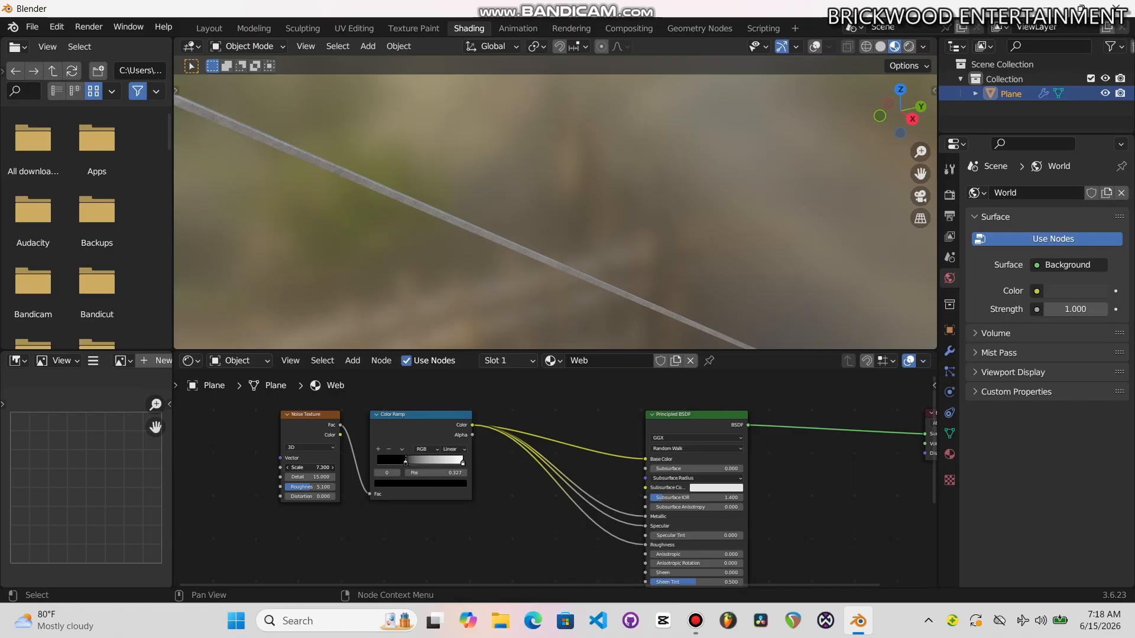
{"action": "left_click_drag", "start_coordinate": [325, 467], "coordinate": [332, 465]}
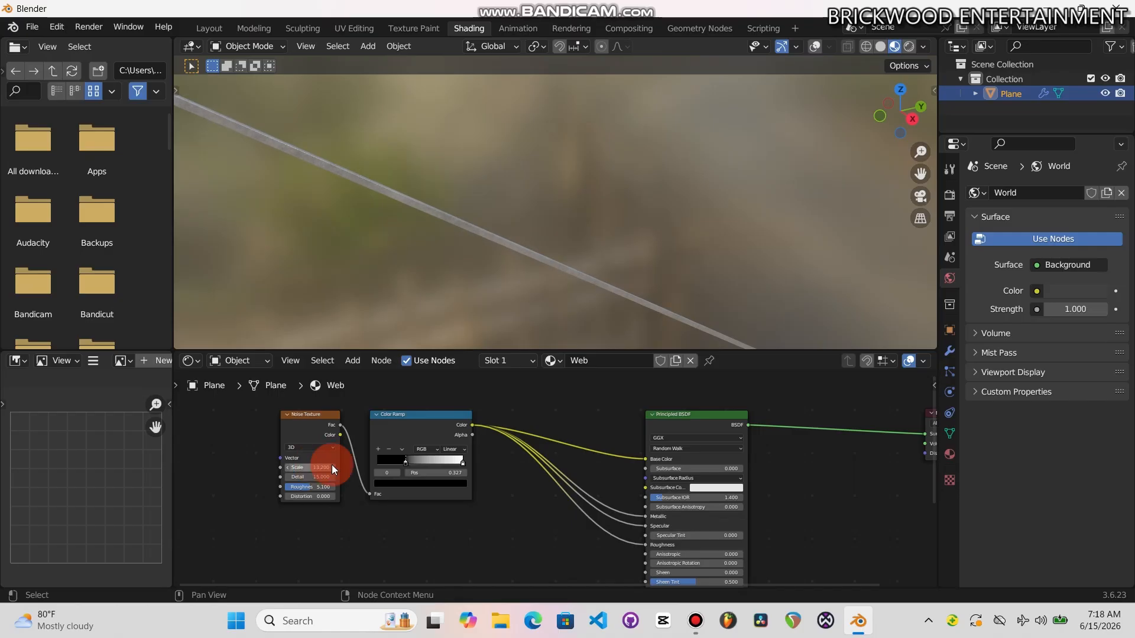
{"action": "mouse_move", "coordinate": [409, 458]}
{"action": "left_mouse_down"}
{"action": "mouse_move", "coordinate": [423, 459]}
{"action": "mouse_move", "coordinate": [412, 461]}
{"action": "left_mouse_up"}
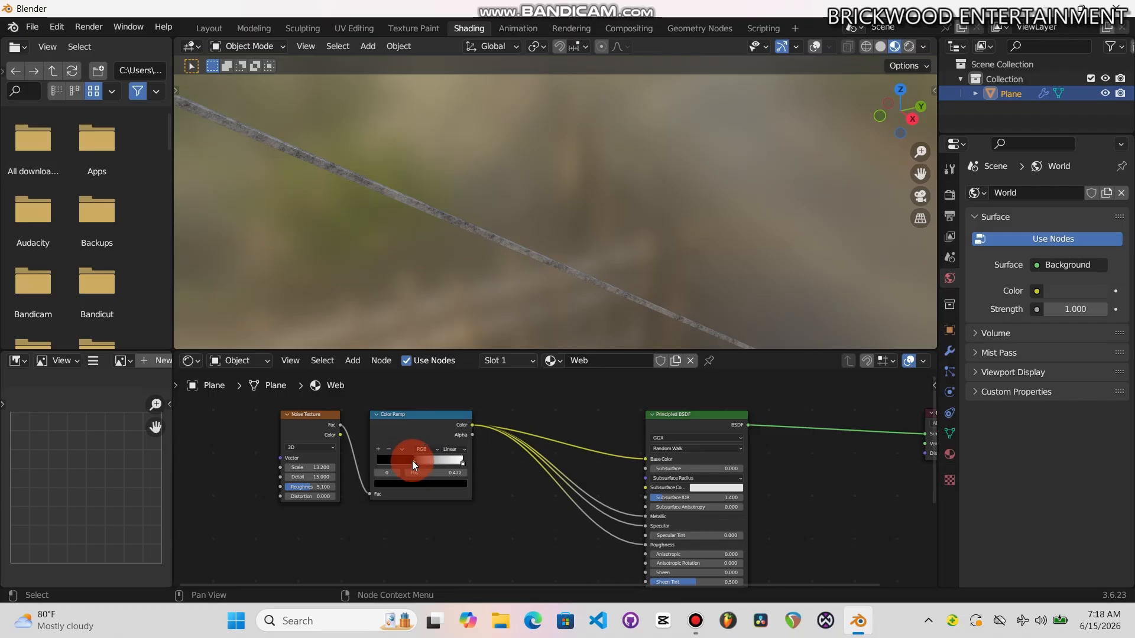
Set the Noise Texture's scale to about 42.8
{"action": "left_click_drag", "start_coordinate": [918, 151], "coordinate": [918, 194]}
{"action": "left_click_drag", "start_coordinate": [318, 464], "coordinate": [481, 399]}
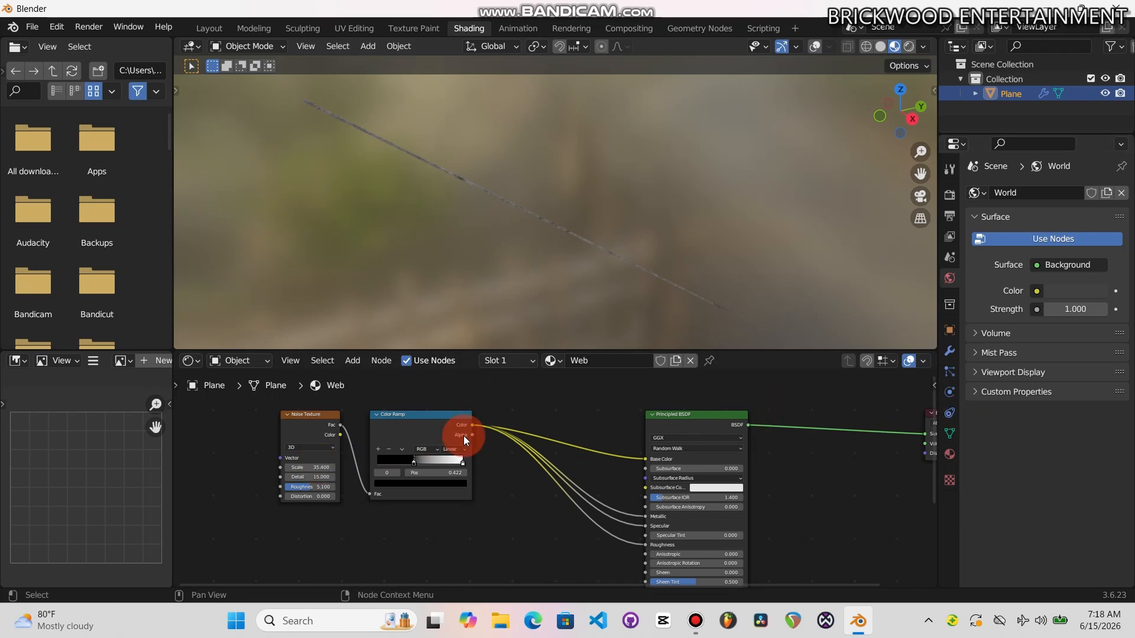
{"action": "left_click", "coordinate": [318, 463]}
{"action": "left_click_drag", "start_coordinate": [310, 468], "coordinate": [313, 467]}
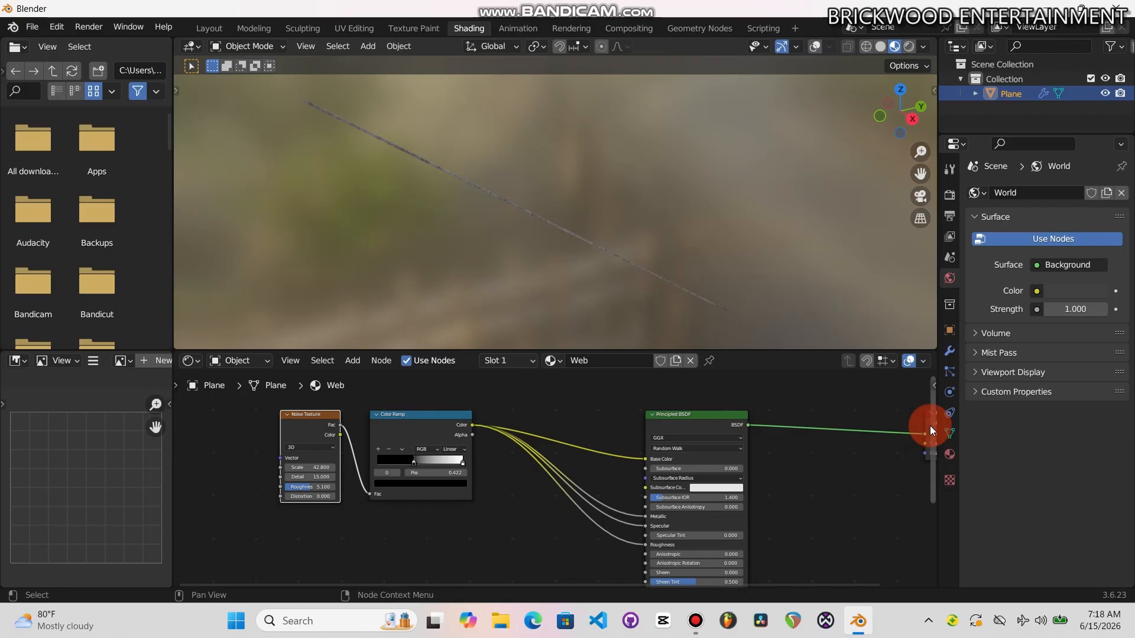
Duplicate the Color Ramp below the original and connect the copy's Color output to the Principled BSDF's Alpha
{"action": "left_click_drag", "start_coordinate": [933, 430], "coordinate": [772, 477]}
{"action": "left_click", "coordinate": [452, 441]}
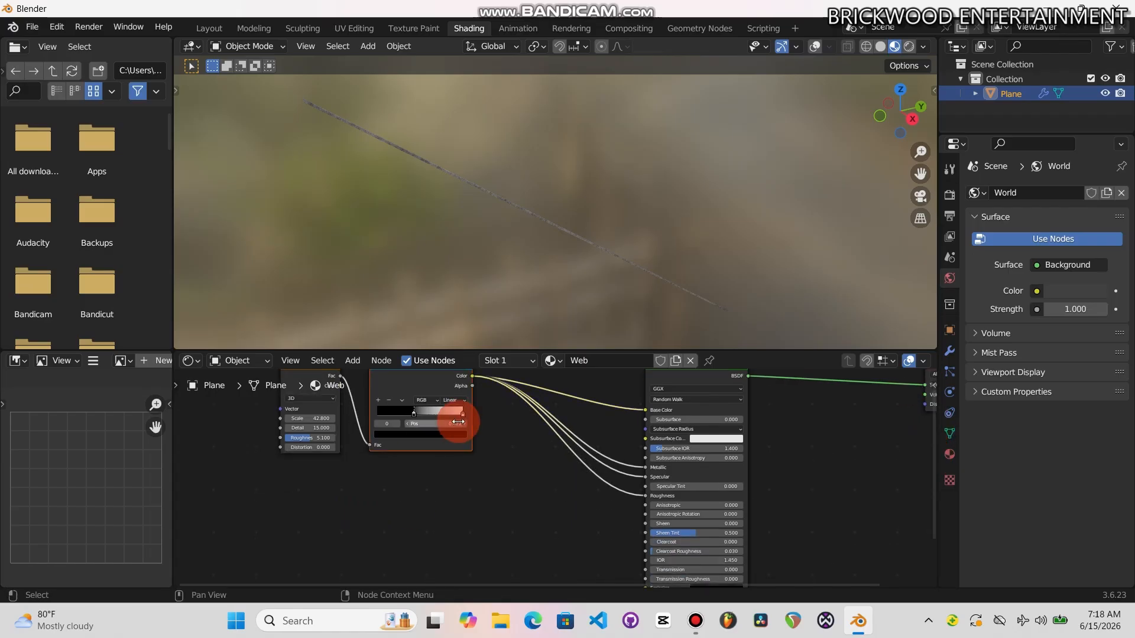
{"action": "key", "text": "g"}
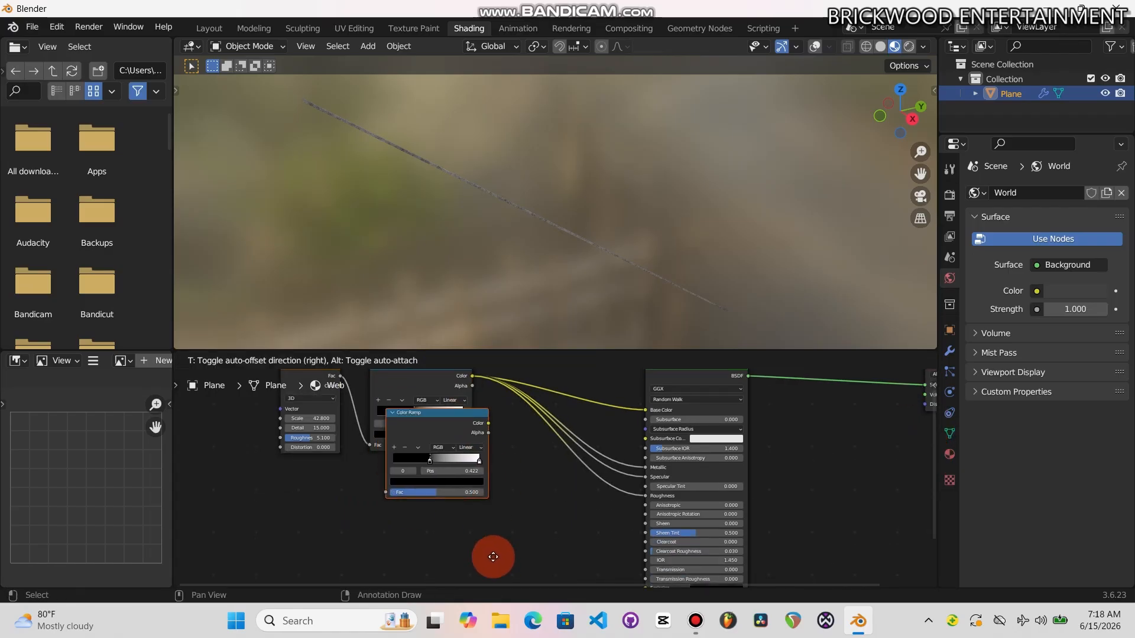
{"action": "left_click", "coordinate": [512, 463]}
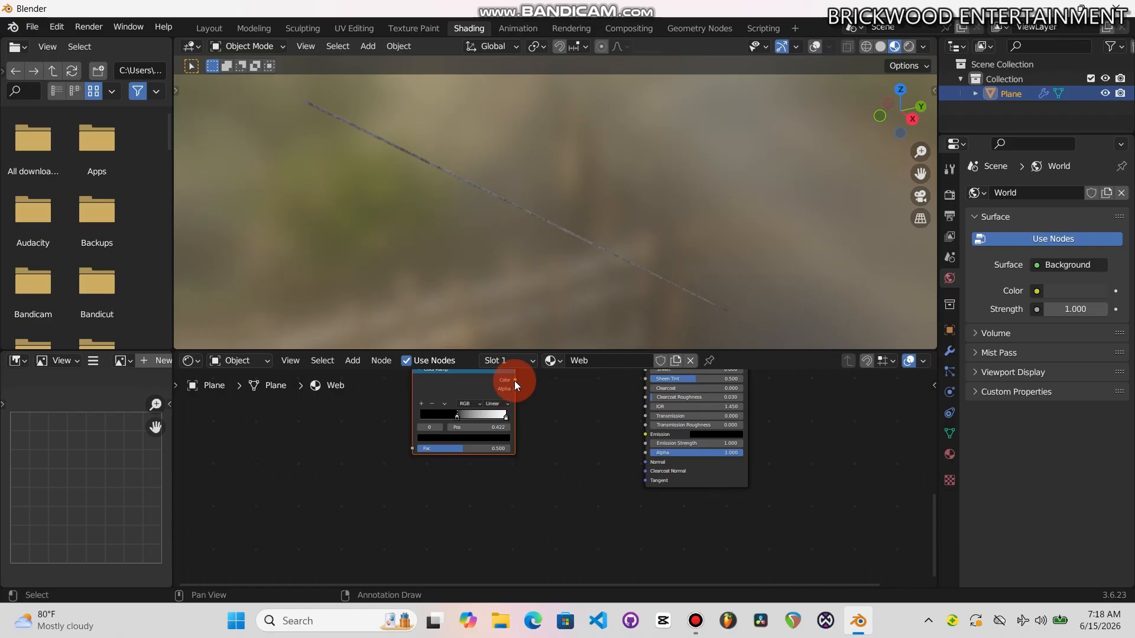
{"action": "left_click_drag", "start_coordinate": [515, 380], "coordinate": [644, 453]}
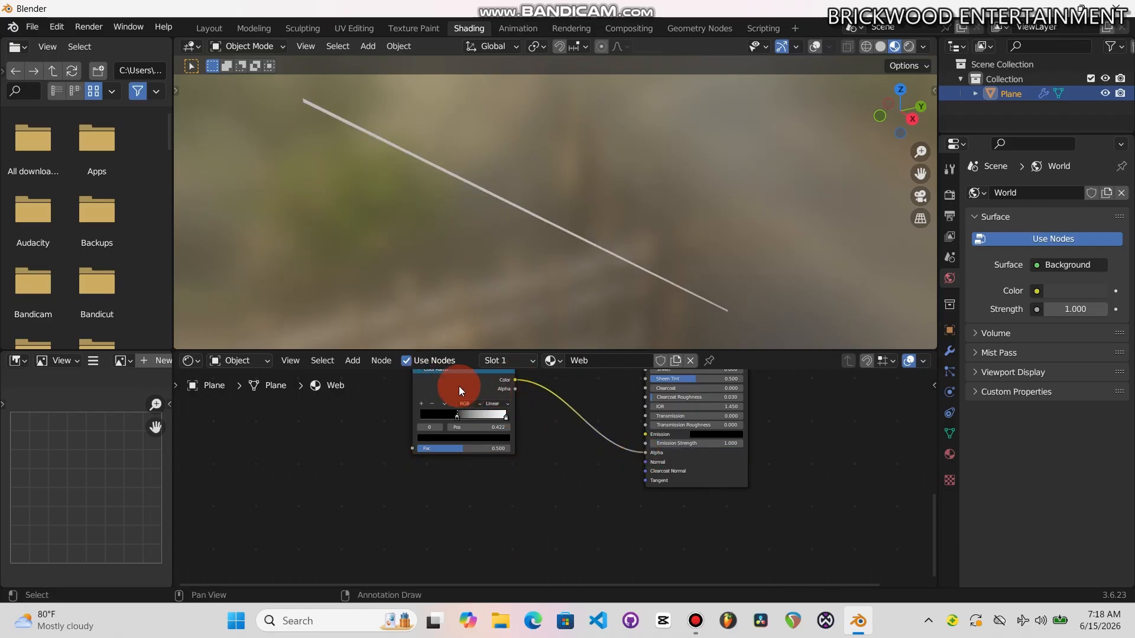
Place the duplicated Color Ramp beside the Alpha input and set its black stop to 0 and white stop to about 0.924
{"action": "left_click", "coordinate": [442, 385]}
{"action": "left_click_drag", "start_coordinate": [453, 384], "coordinate": [477, 433]}
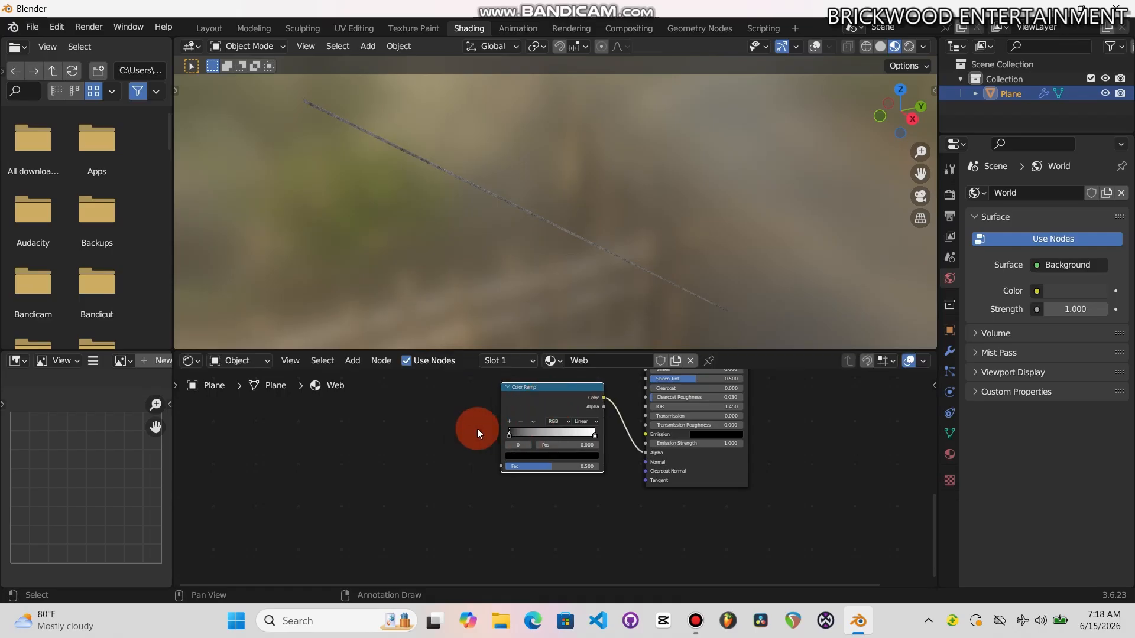
{"action": "left_click", "coordinate": [594, 436]}
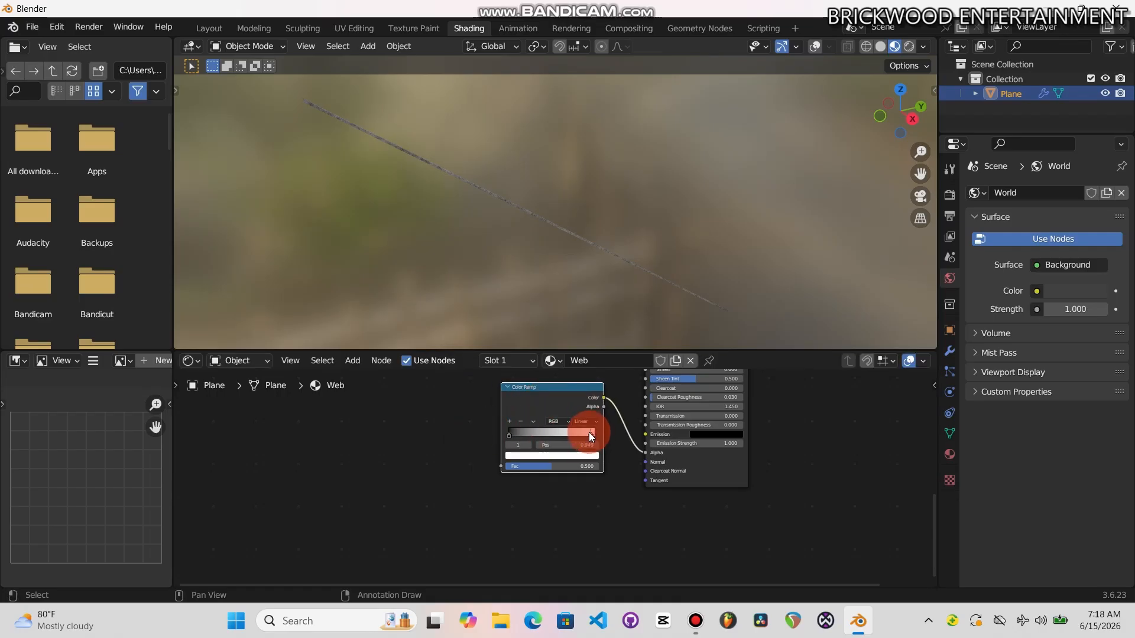
{"action": "left_click_drag", "start_coordinate": [587, 435], "coordinate": [586, 435]}
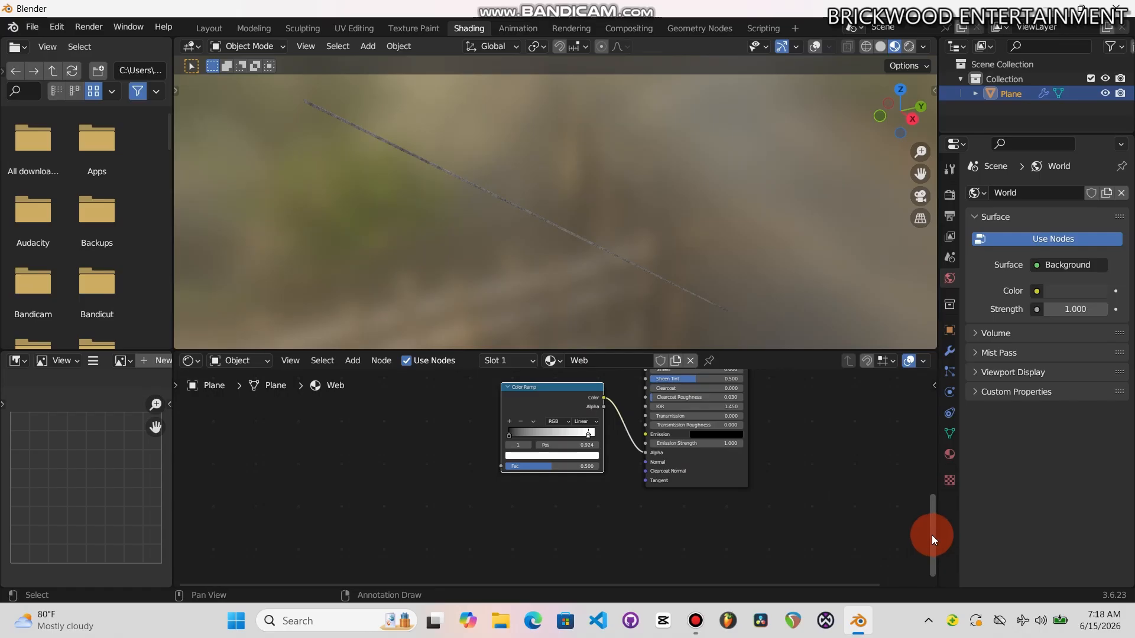
Connect the first Color Ramp's Color output to the duplicated ramp's Fac input and nudge the duplicate slightly
{"action": "left_click_drag", "start_coordinate": [931, 533], "coordinate": [926, 425]}
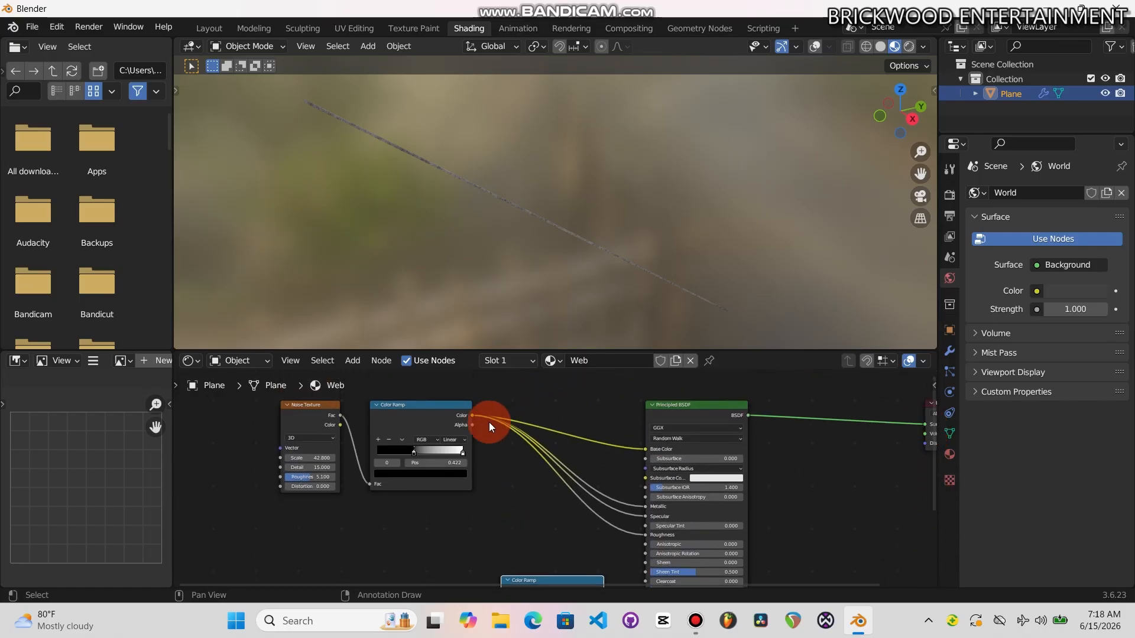
{"action": "left_click_drag", "start_coordinate": [470, 416], "coordinate": [501, 520]}
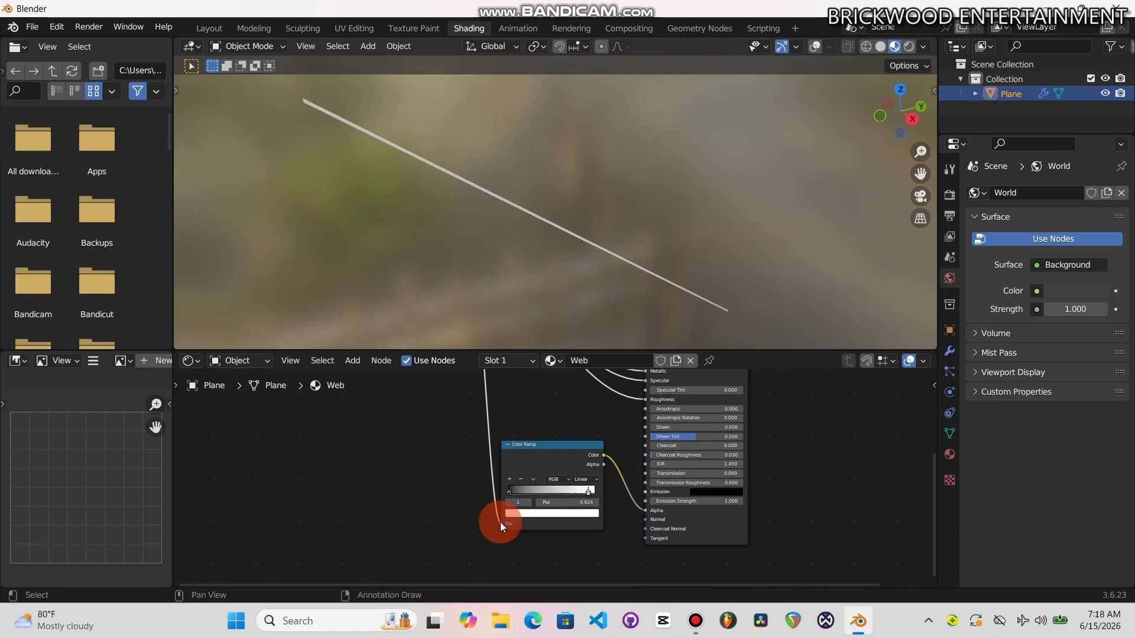
{"action": "left_click", "coordinate": [550, 459]}
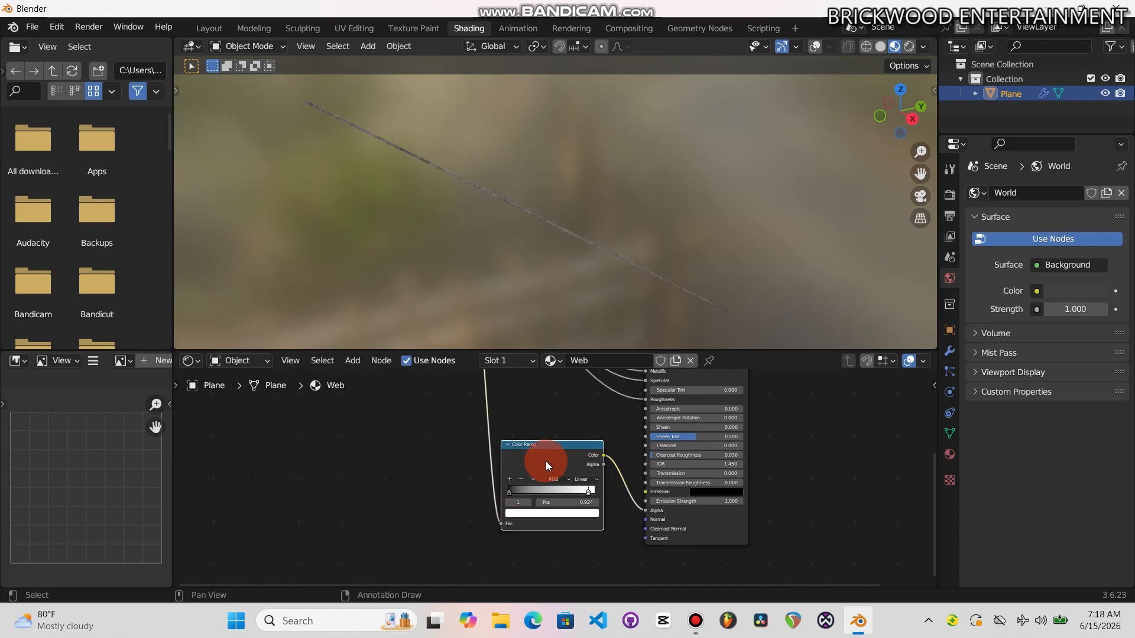
{"action": "left_click_drag", "start_coordinate": [546, 462], "coordinate": [549, 460]}
Add a Transparent BSDF node between the Principled BSDF and the Material Output
{"action": "left_click_drag", "start_coordinate": [778, 583], "coordinate": [909, 565]}
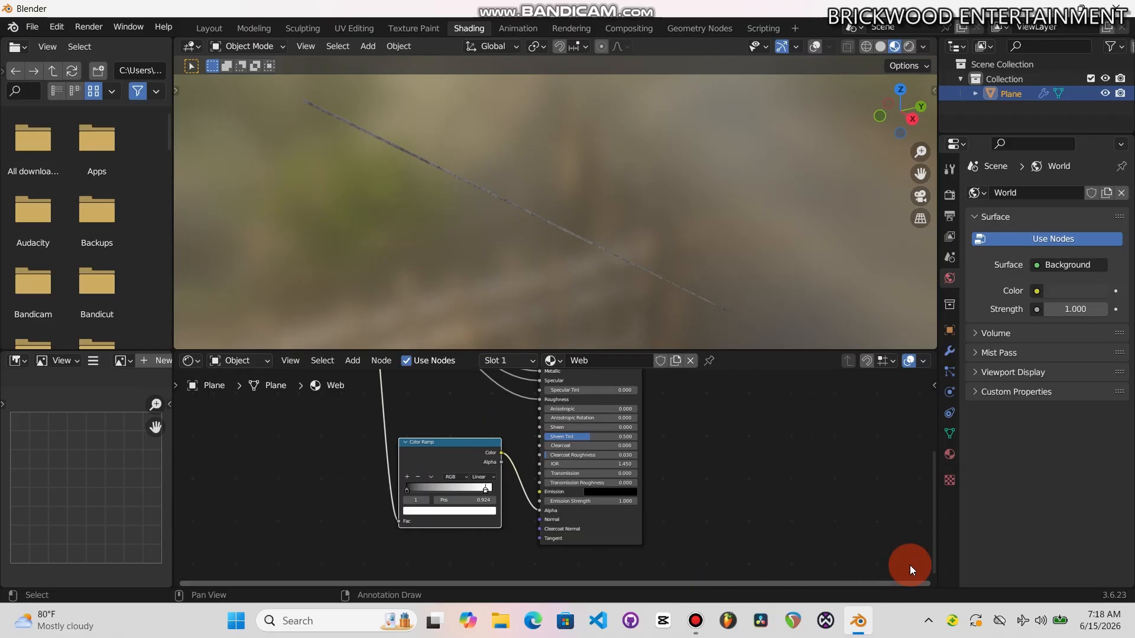
{"action": "left_click_drag", "start_coordinate": [931, 524], "coordinate": [893, 432]}
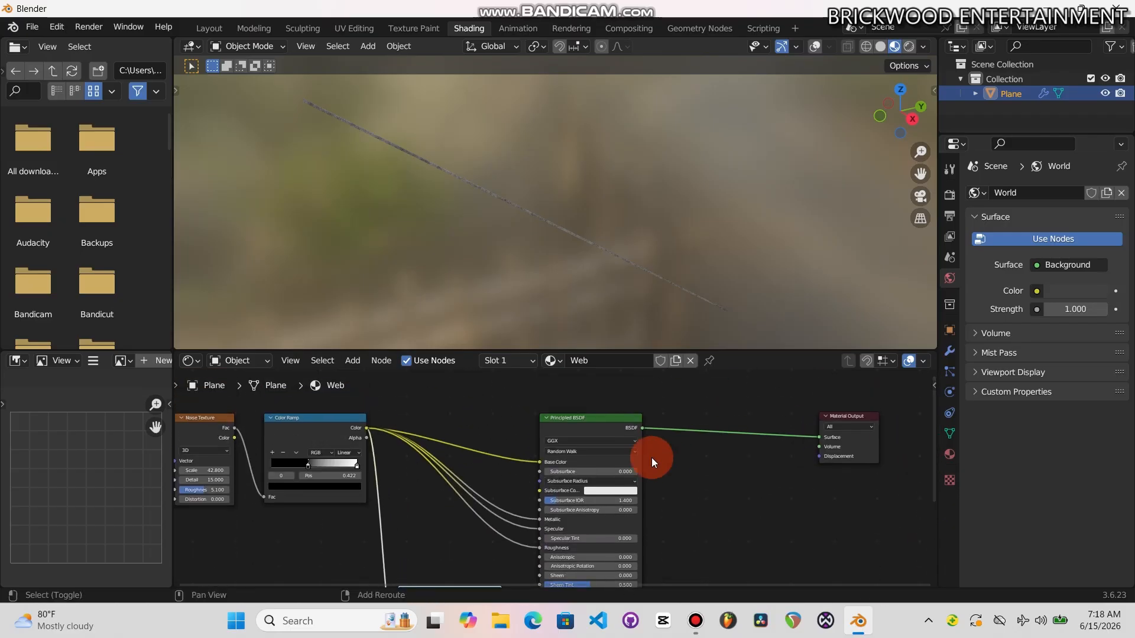
{"action": "key", "text": "shift+a"}
{"action": "mouse_move", "coordinate": [651, 457]}
{"action": "left_click", "coordinate": [612, 413]}
{"action": "type", "text": "tra"}
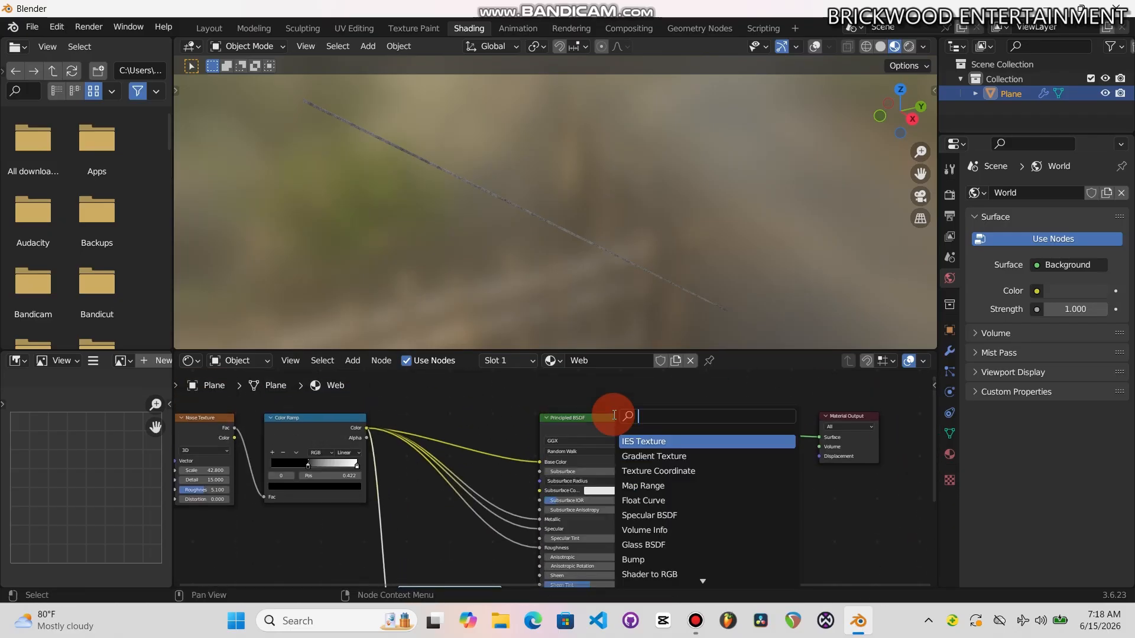
{"action": "type", "text": "ns"}
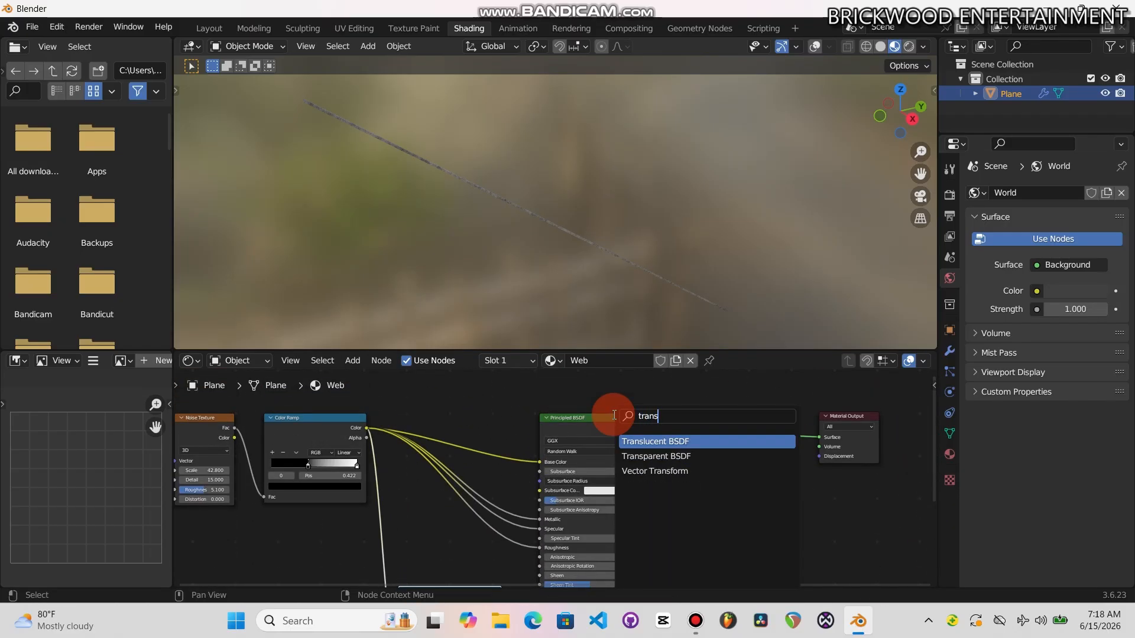
{"action": "left_click", "coordinate": [673, 459]}
{"action": "left_click", "coordinate": [715, 539]}
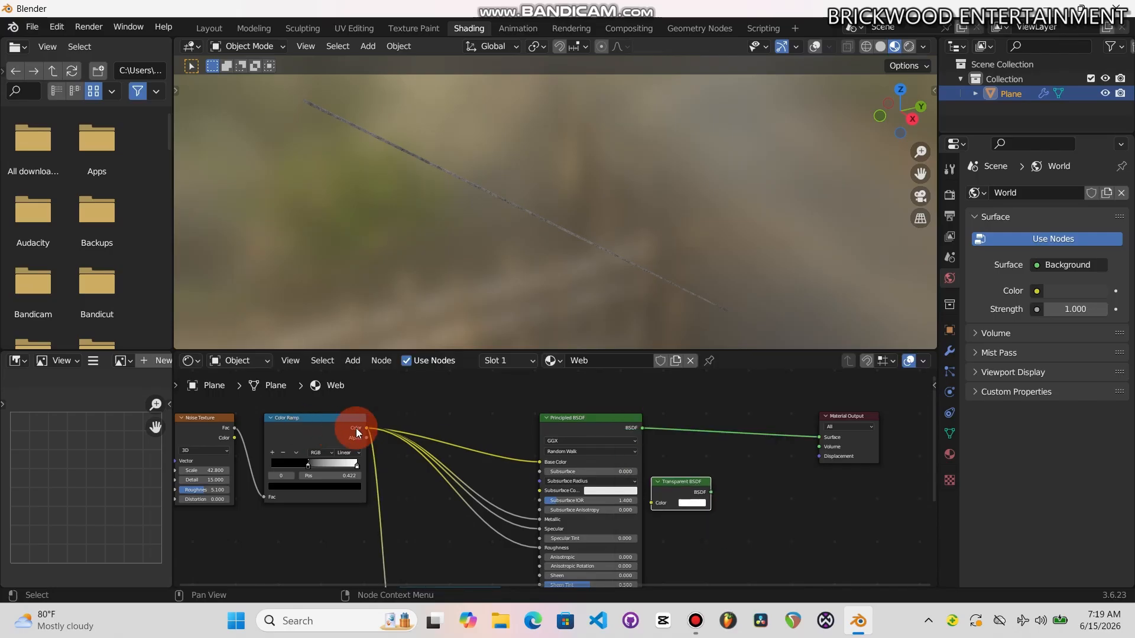
Connect the first Color Ramp's Color output to the Transparent BSDF's Color and feed its BSDF output into a new Add Shader node
{"action": "left_click_drag", "start_coordinate": [366, 427], "coordinate": [750, 449]}
{"action": "left_click", "coordinate": [675, 487]}
{"action": "type", "text": "add"}
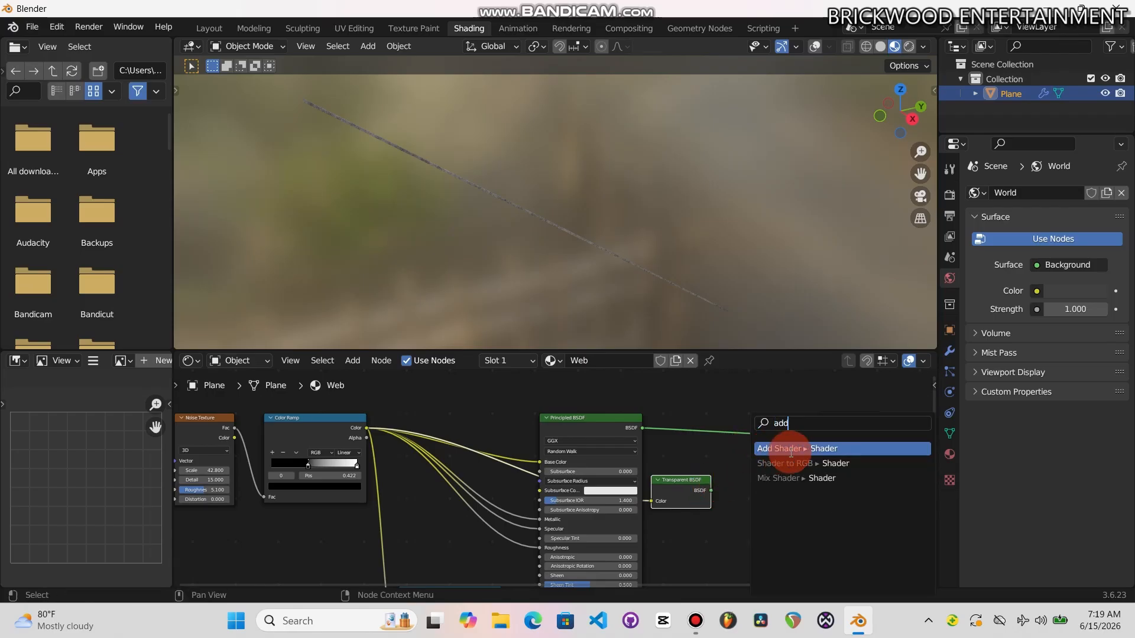
{"action": "left_click", "coordinate": [778, 454]}
{"action": "left_click", "coordinate": [770, 436]}
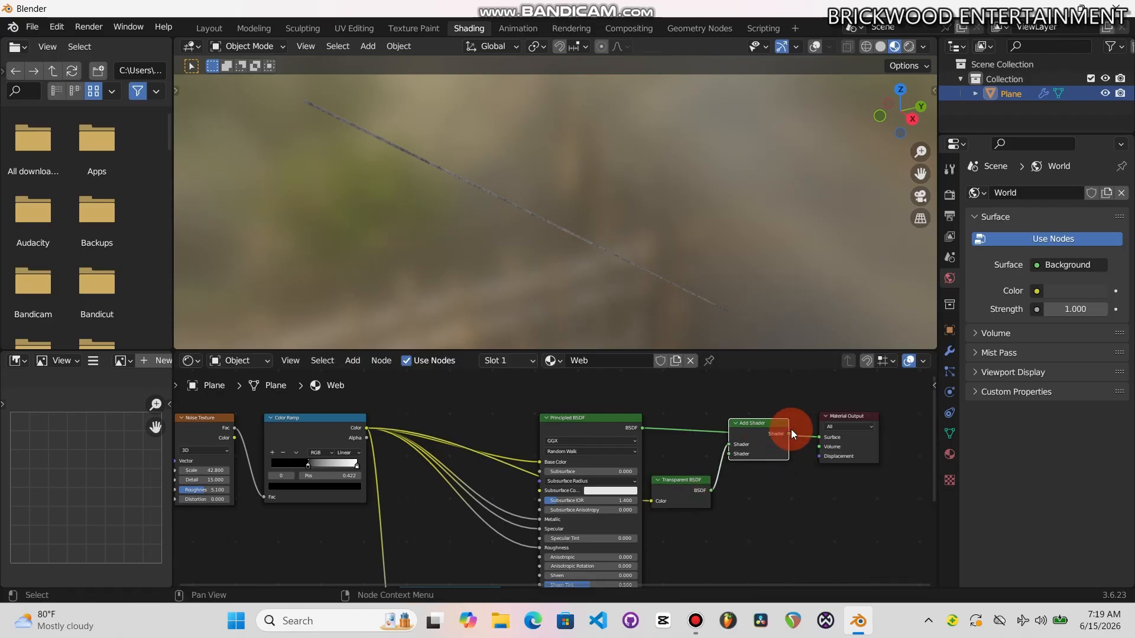
Connect the Principled BSDF to the Add Shader's second input and the Add Shader's output to the Material Output's Surface
{"action": "left_click_drag", "start_coordinate": [642, 428], "coordinate": [729, 453]}
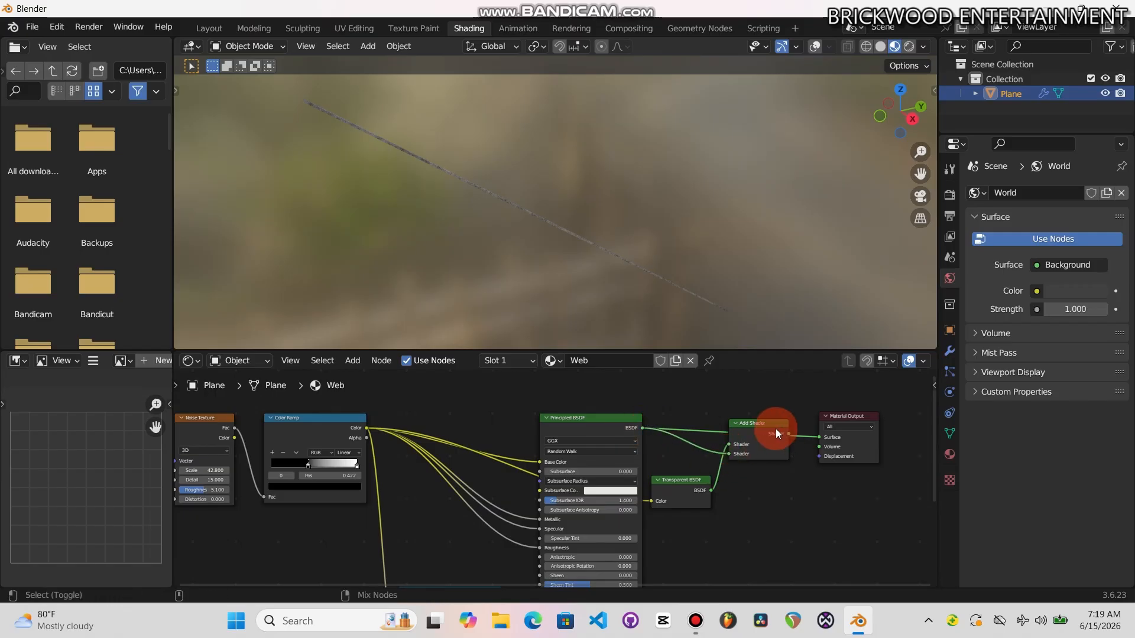
{"action": "left_click", "coordinate": [776, 429], "text": "ctrl+shift"}
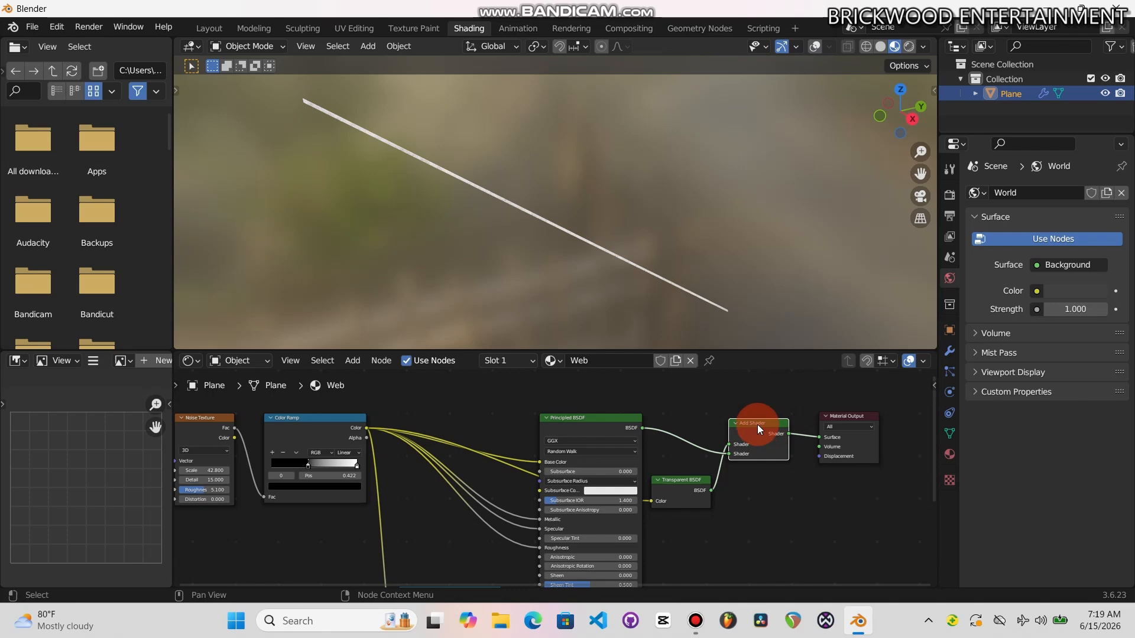
{"action": "left_click_drag", "start_coordinate": [764, 420], "coordinate": [763, 428]}
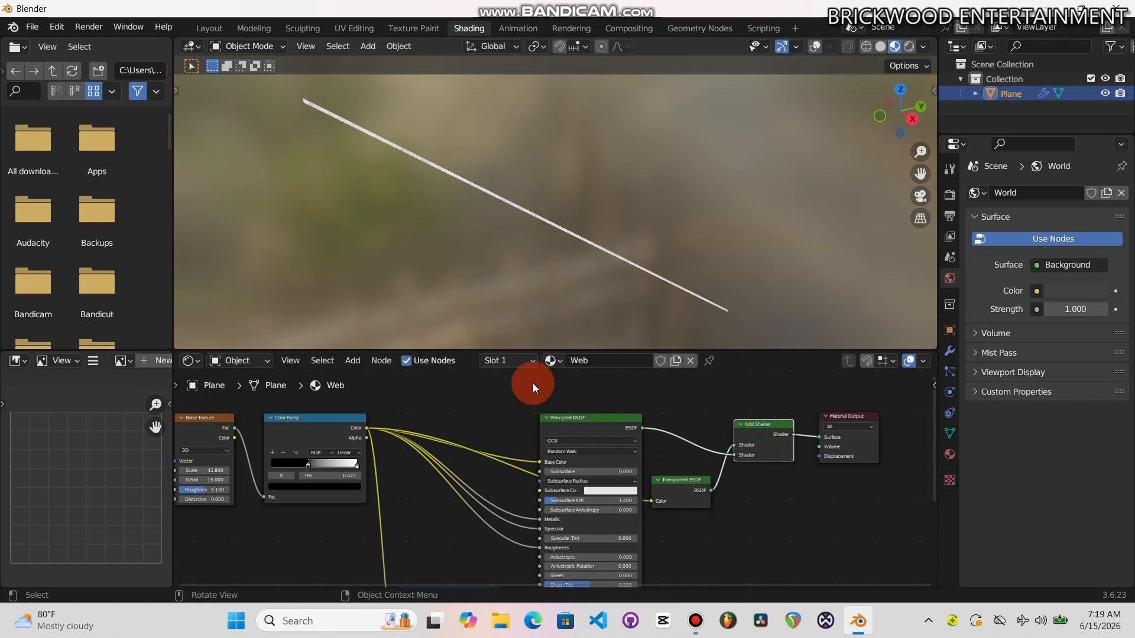
Move the first Color Ramp's black stop to about 0.433
{"action": "left_click_drag", "start_coordinate": [307, 463], "coordinate": [308, 466]}
{"action": "left_click_drag", "start_coordinate": [896, 109], "coordinate": [903, 111]}
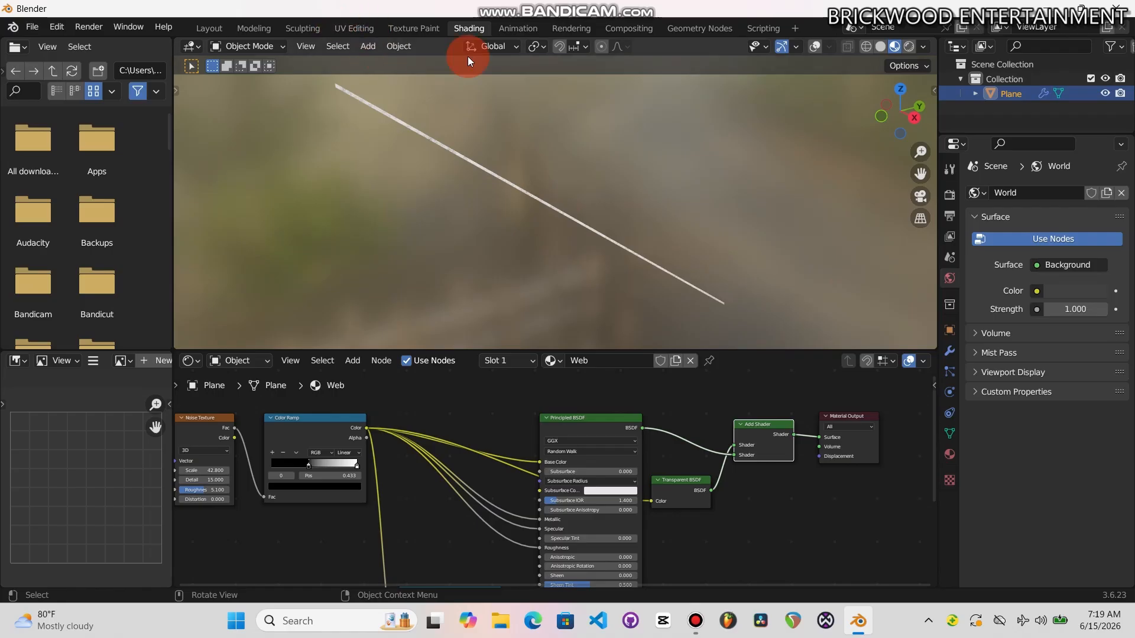
Switch the viewport to Solid shading, add a point light at the strand's lower end, and show the viewport overlays
{"action": "left_click", "coordinate": [881, 46]}
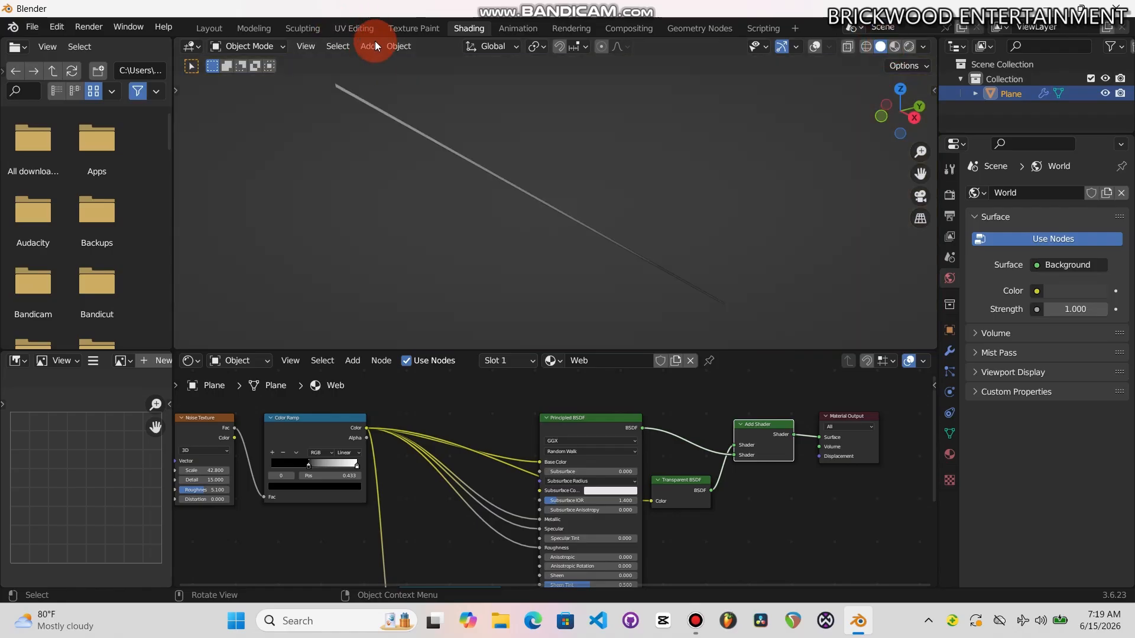
{"action": "left_click", "coordinate": [370, 47]}
{"action": "mouse_move", "coordinate": [403, 244]}
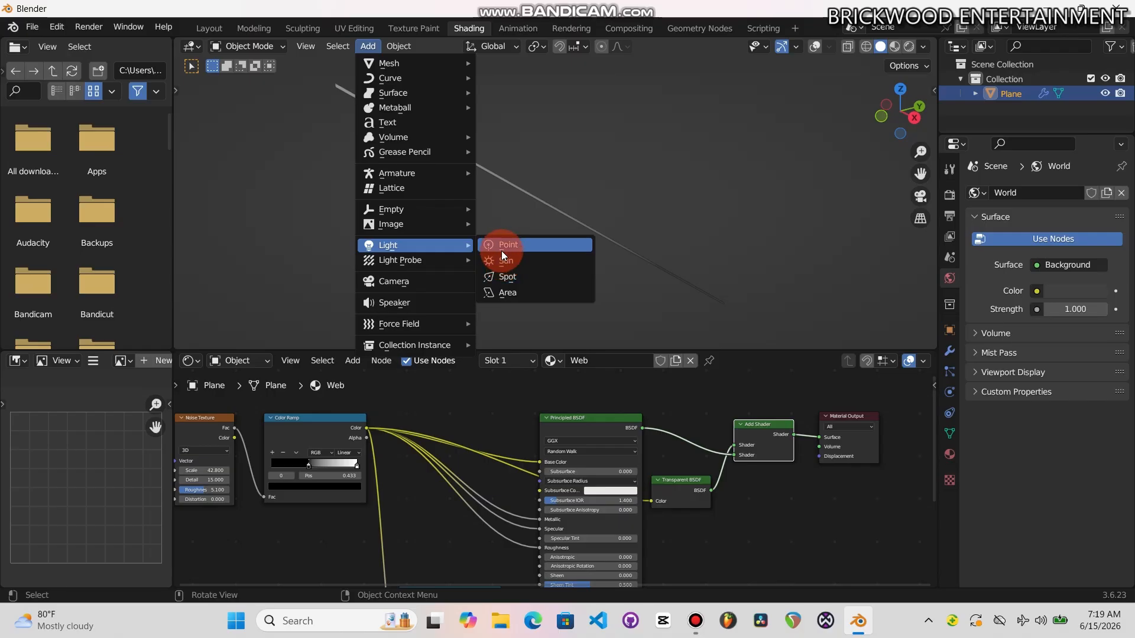
{"action": "left_click", "coordinate": [501, 250]}
{"action": "left_click", "coordinate": [816, 46]}
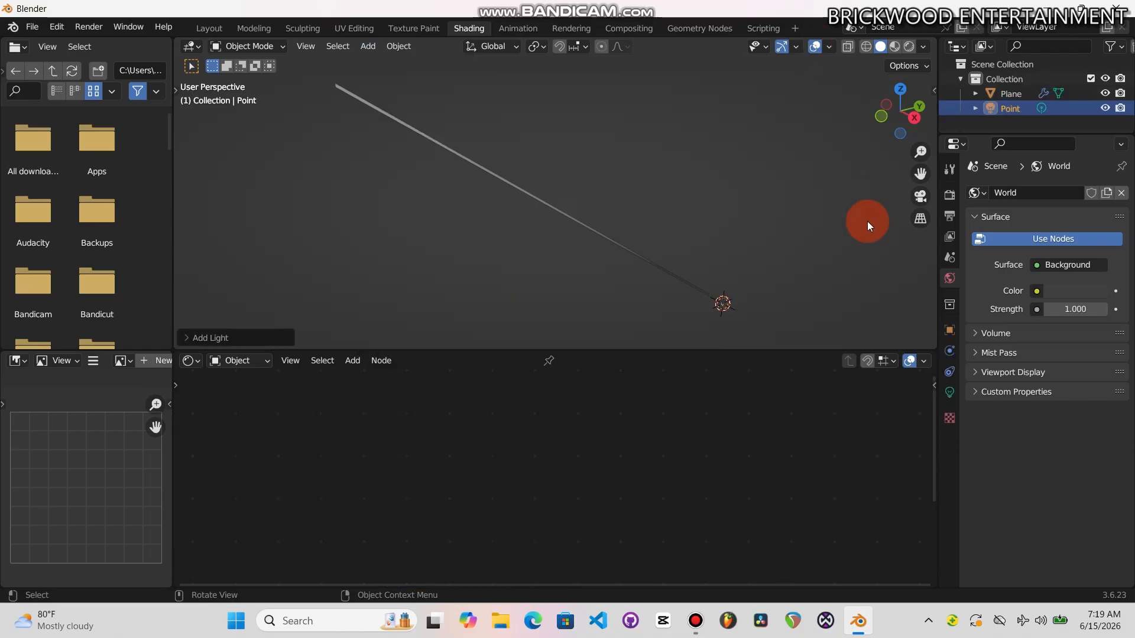
Move the point light along the negative Y axis, a short distance away from the strand's lower end
{"action": "key", "text": "g"}
{"action": "key", "text": "x"}
{"action": "key", "text": "y"}
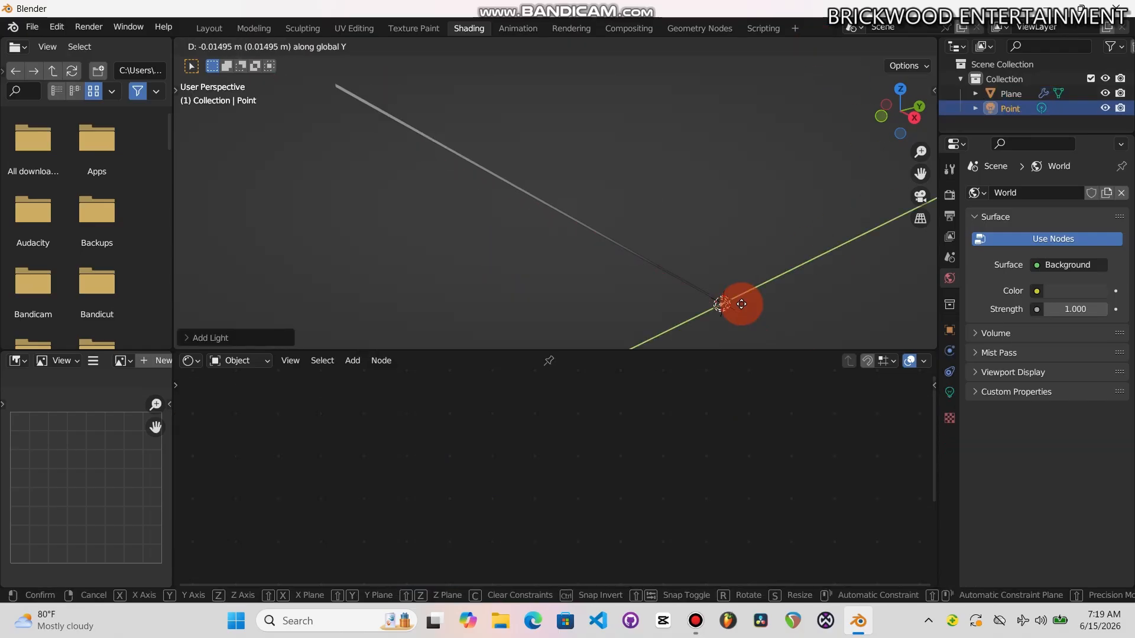
{"action": "left_click_drag", "start_coordinate": [741, 304], "coordinate": [673, 328]}
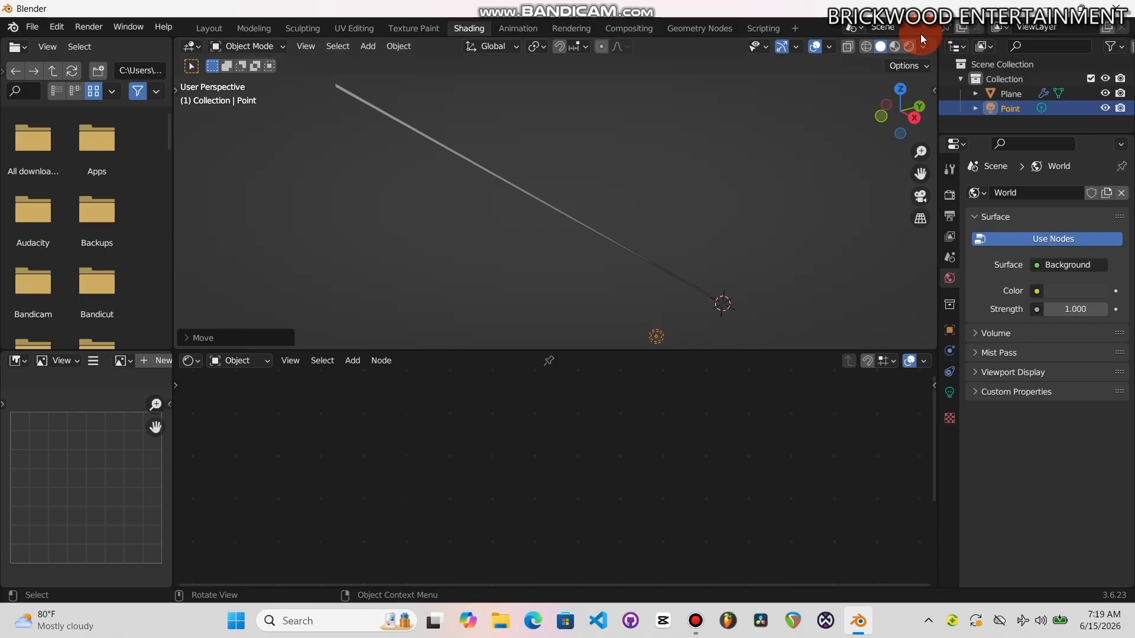
Switch the viewport to Rendered shading and darken the World background color to black
{"action": "left_click", "coordinate": [909, 46]}
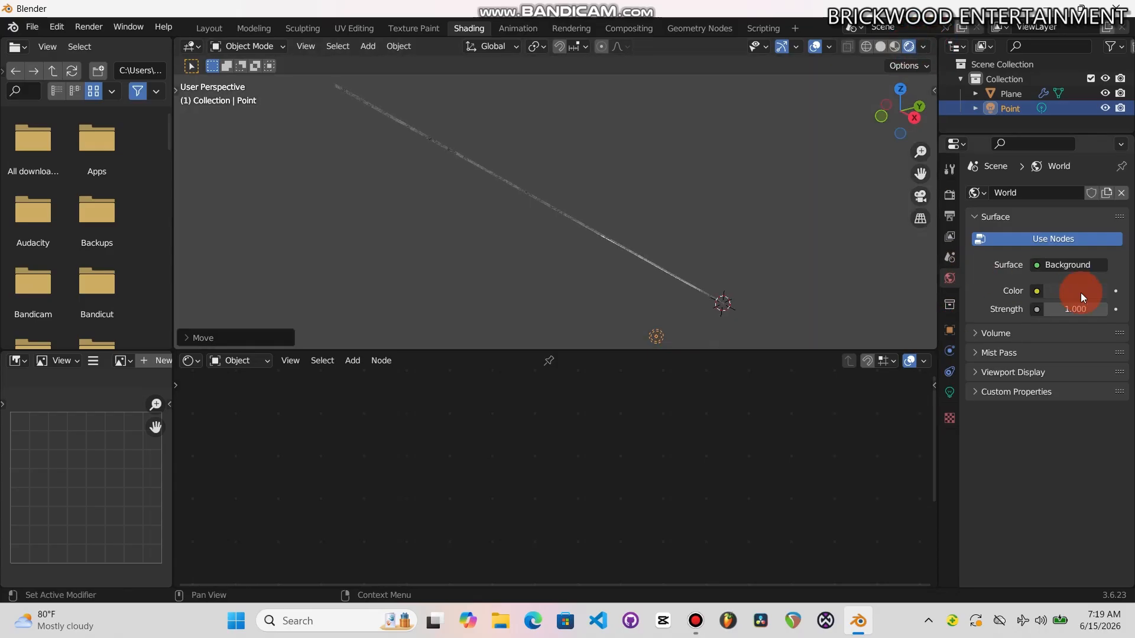
{"action": "left_click", "coordinate": [1080, 292]}
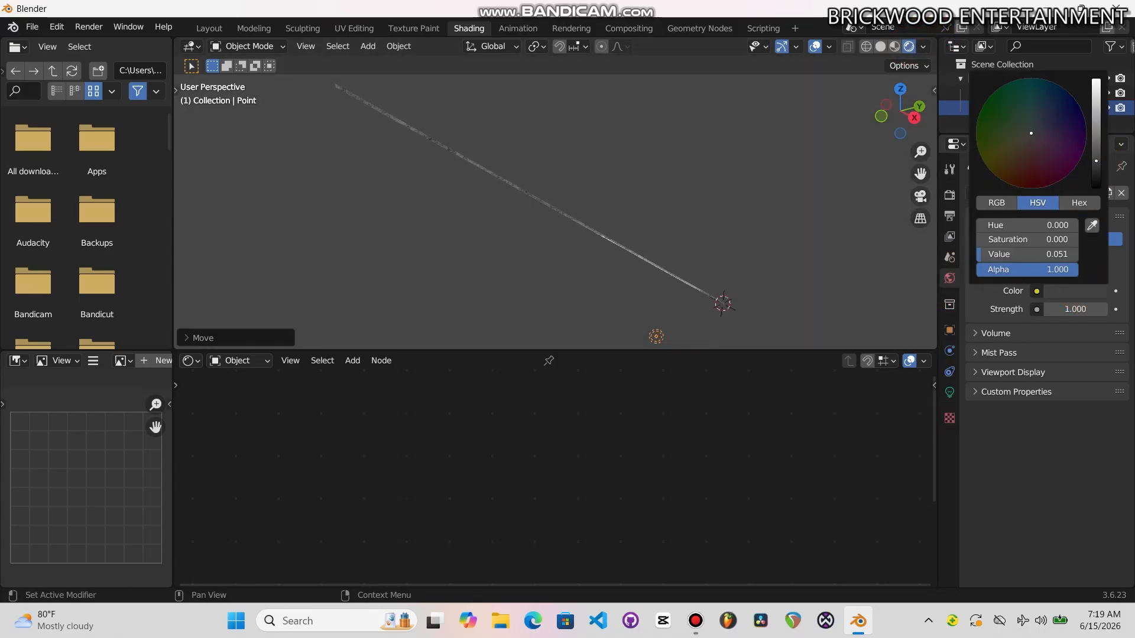
{"action": "left_click_drag", "start_coordinate": [1096, 160], "coordinate": [1092, 188]}
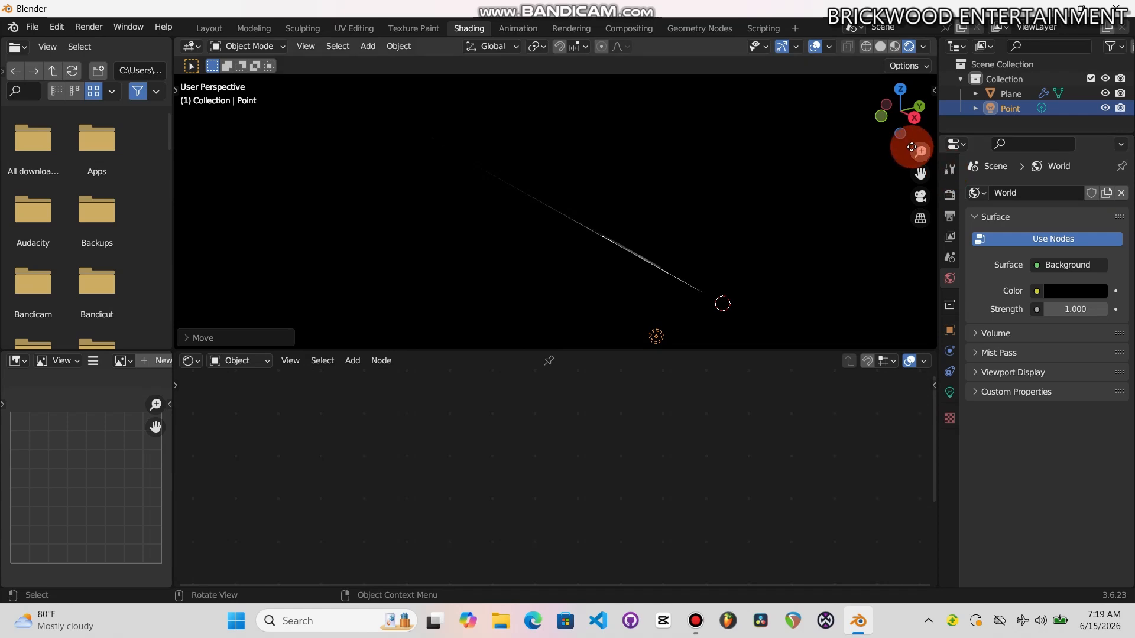
Duplicate the point light and raise the copy along the Z axis beside the strand's upper part
{"action": "mouse_move", "coordinate": [911, 147]}
{"action": "left_mouse_down"}
{"action": "mouse_move", "coordinate": [912, 179]}
{"action": "mouse_move", "coordinate": [912, 128]}
{"action": "left_mouse_up"}
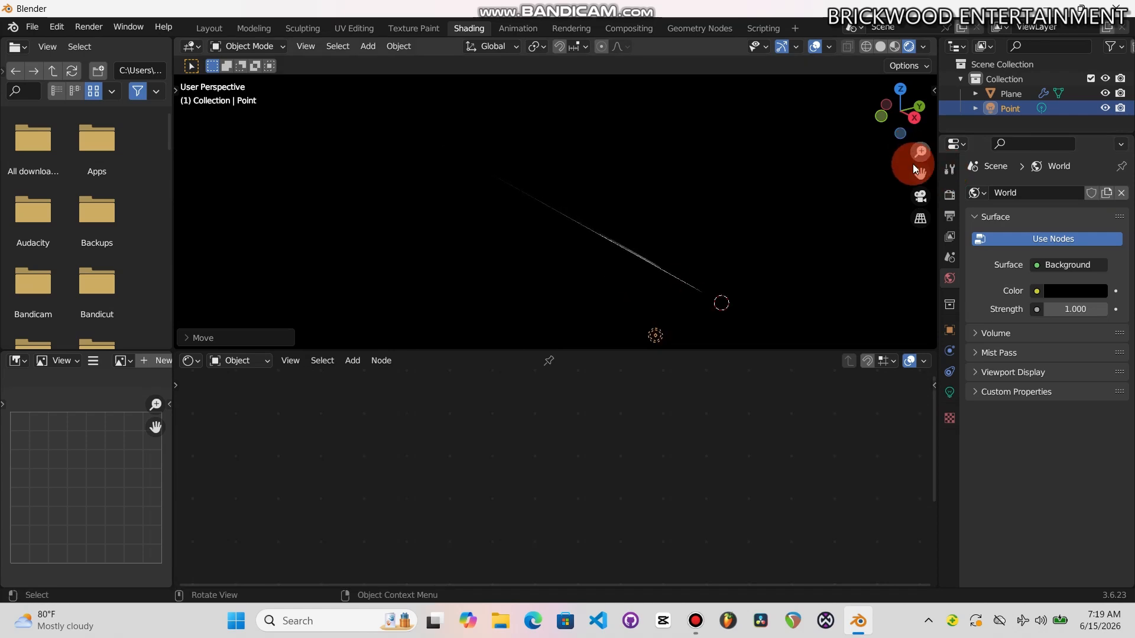
{"action": "left_click_drag", "start_coordinate": [920, 171], "coordinate": [924, 197]}
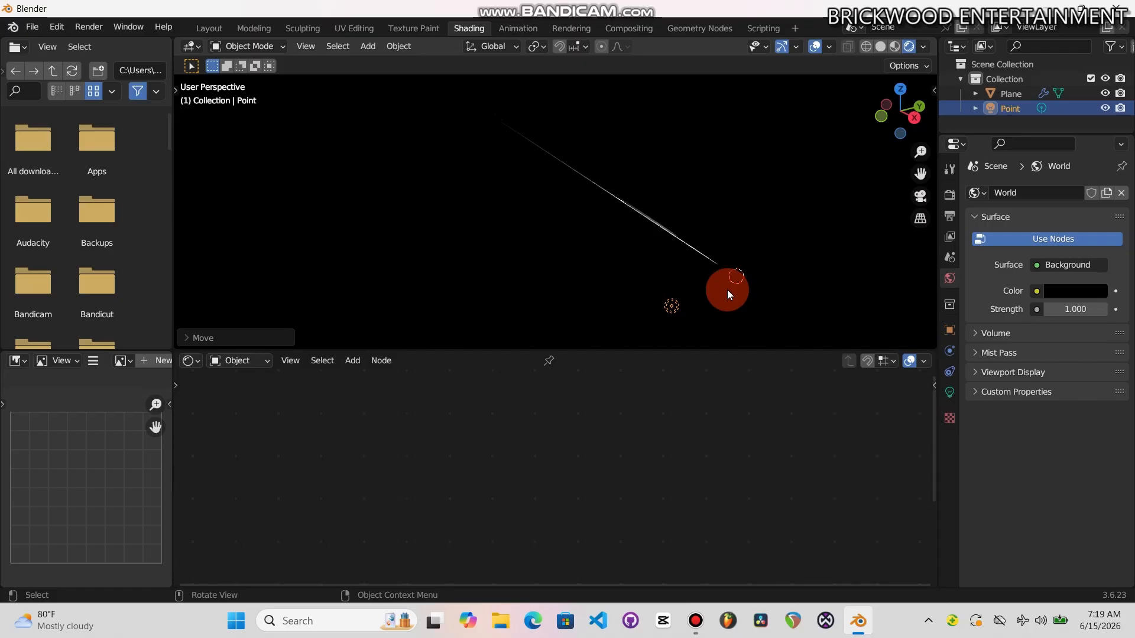
{"action": "key", "text": "shift+d"}
{"action": "key", "text": "x"}
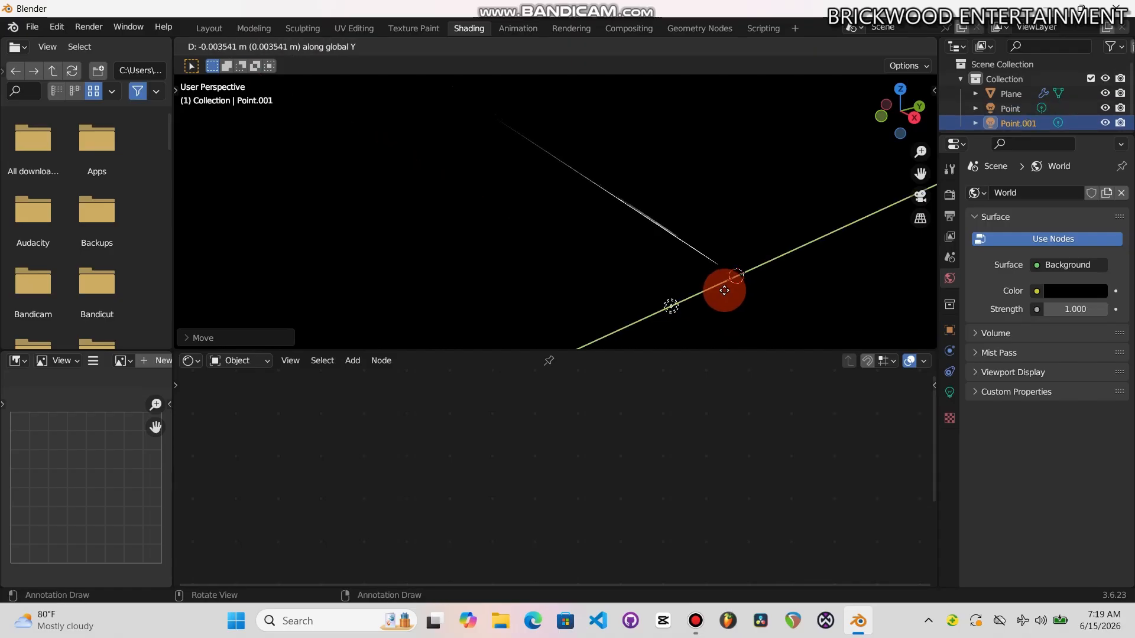
{"action": "right_click", "coordinate": [579, 330]}
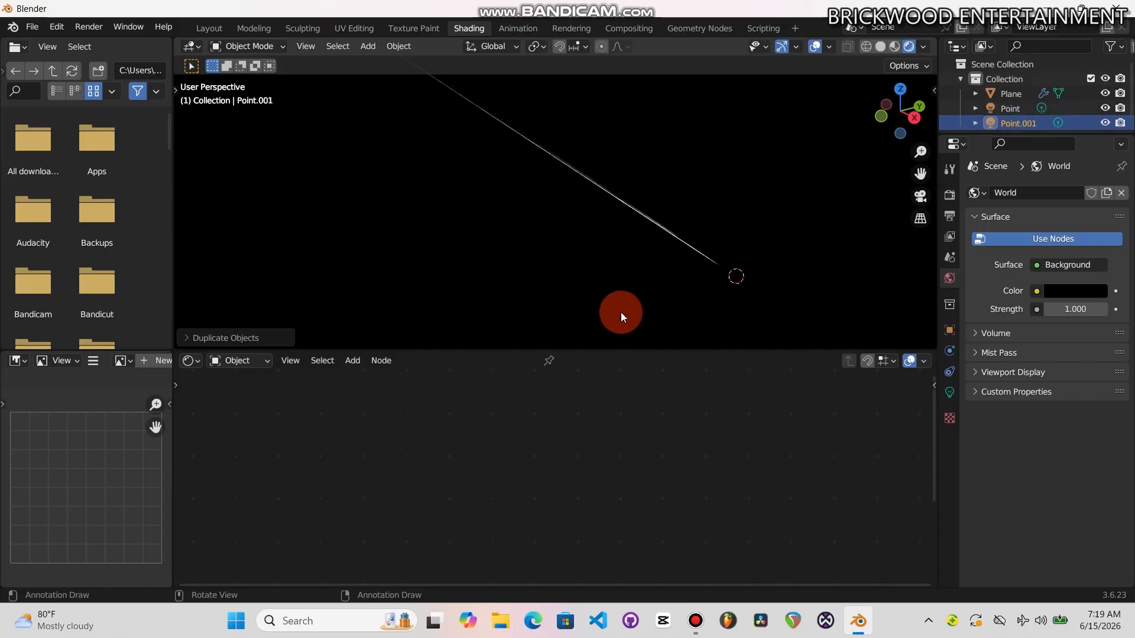
{"action": "key", "text": "g"}
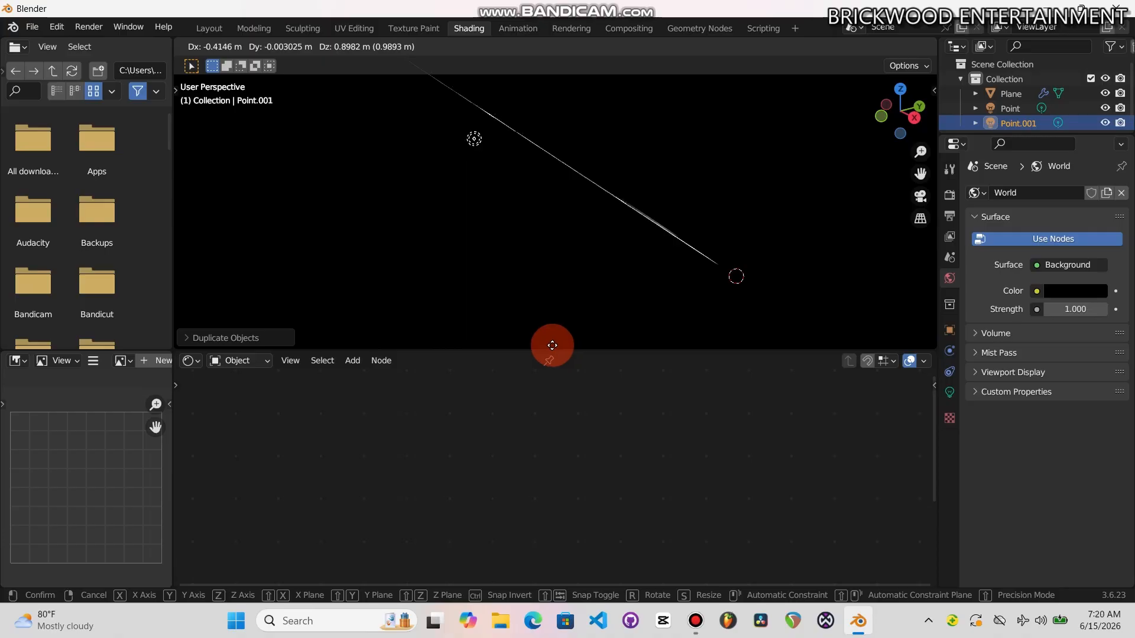
{"action": "key", "text": "z"}
{"action": "left_click", "coordinate": [527, 84]}
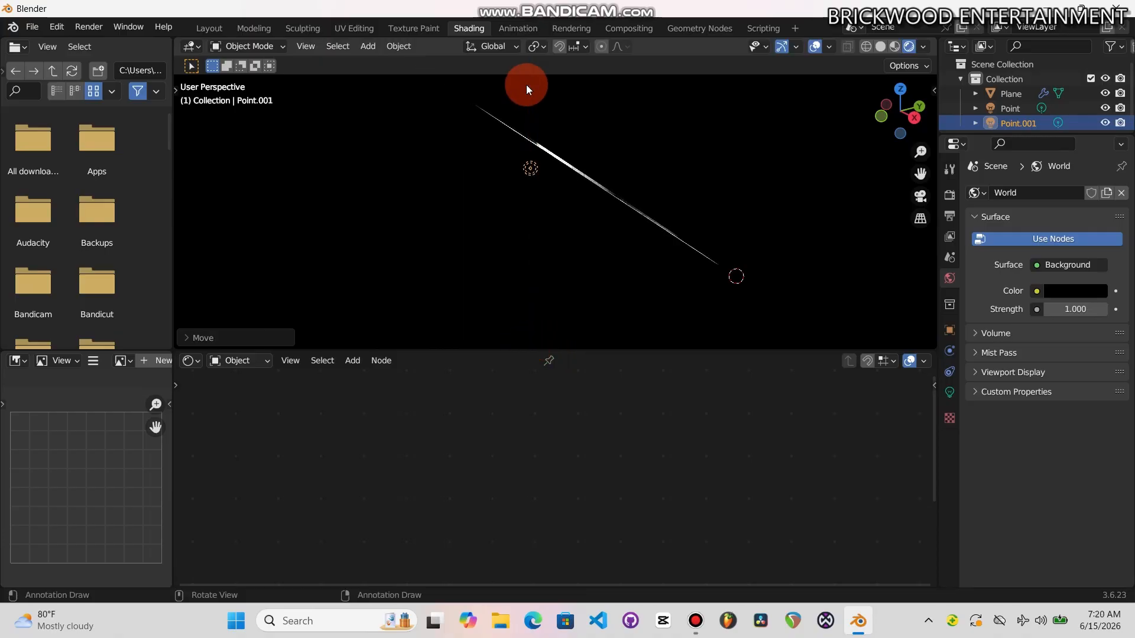
Move the duplicated point light along the negative Y axis, farther away from the strand
{"action": "key", "text": "g"}
{"action": "key", "text": "x"}
{"action": "key", "text": "y"}
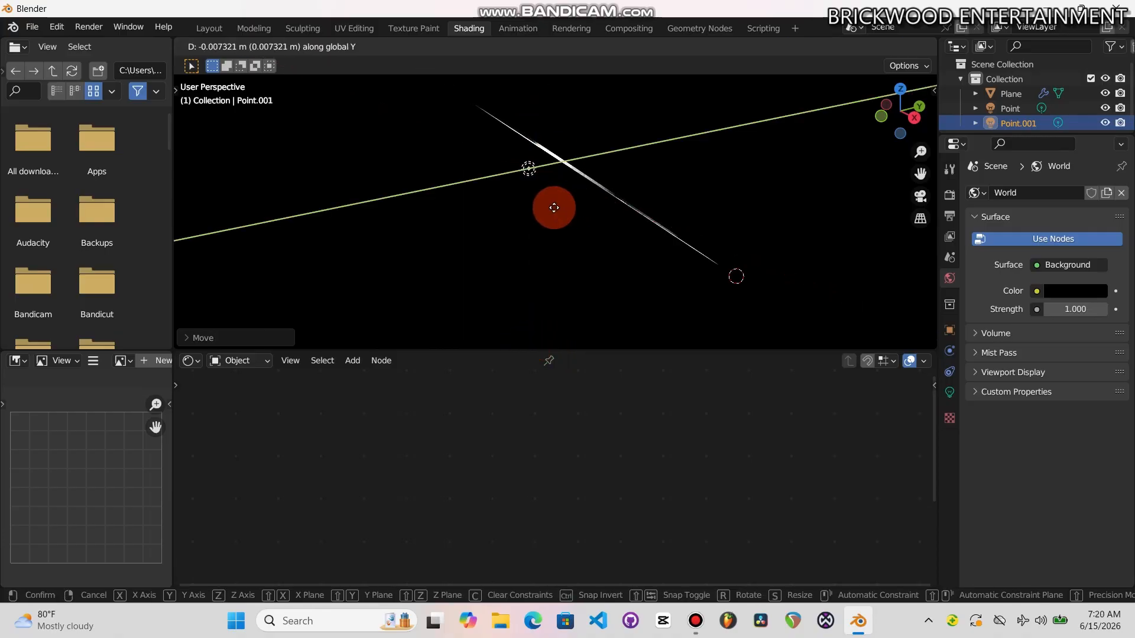
{"action": "left_click", "coordinate": [466, 225]}
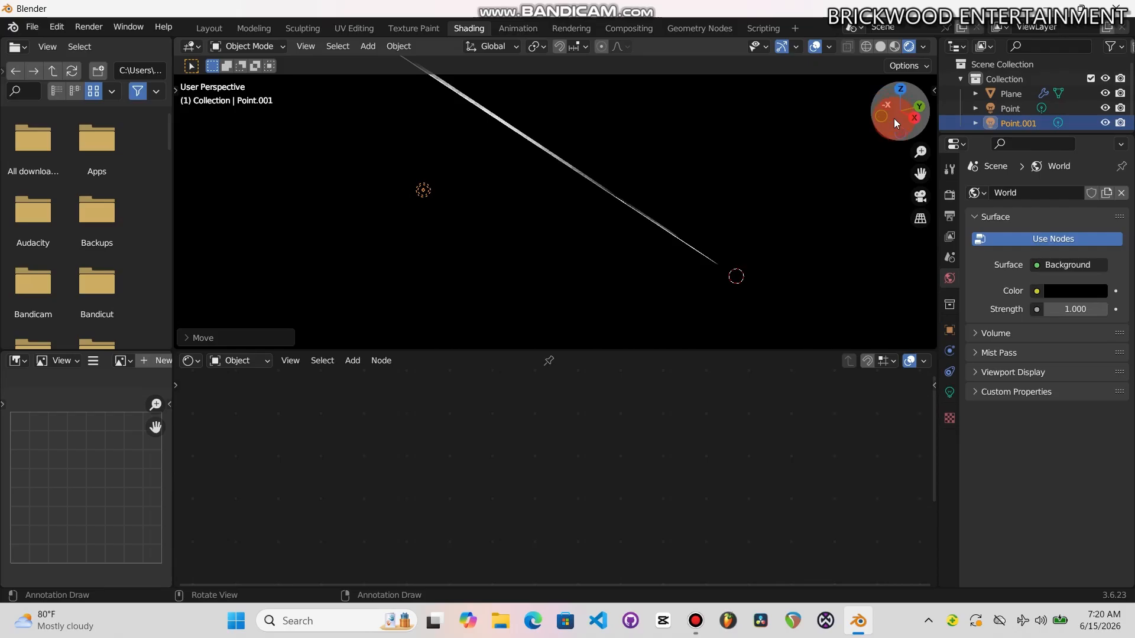
Set the strand's first Color Ramp black stop to about 0.502 and its Noise Texture scale to 81.3, with viewport overlays hidden
{"action": "left_click_drag", "start_coordinate": [894, 118], "coordinate": [581, 227]}
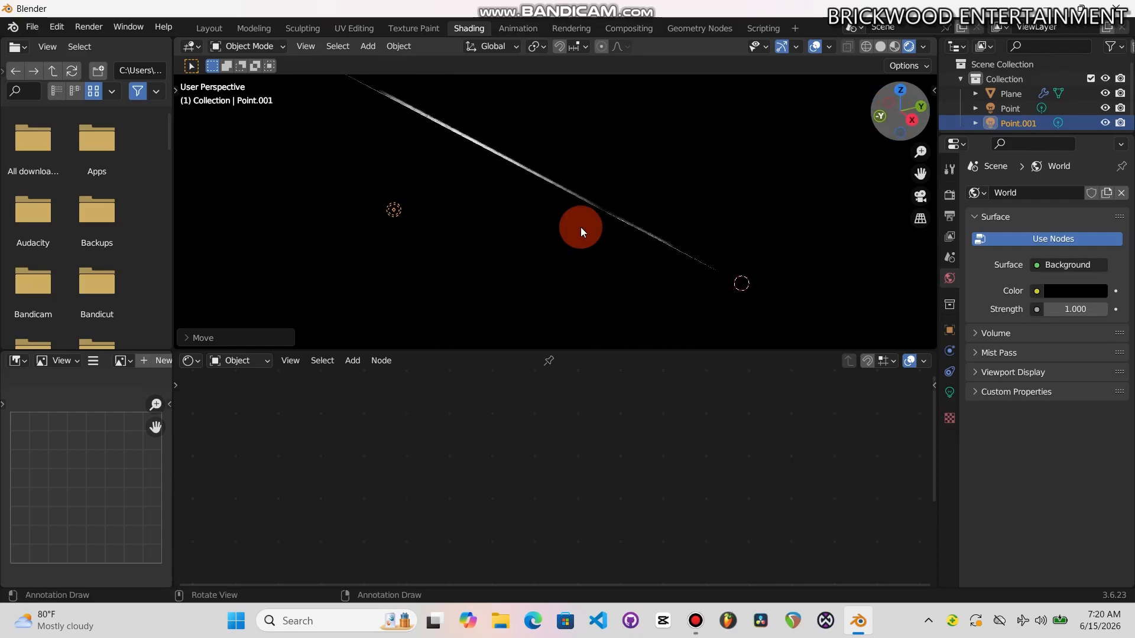
{"action": "left_click", "coordinate": [610, 217]}
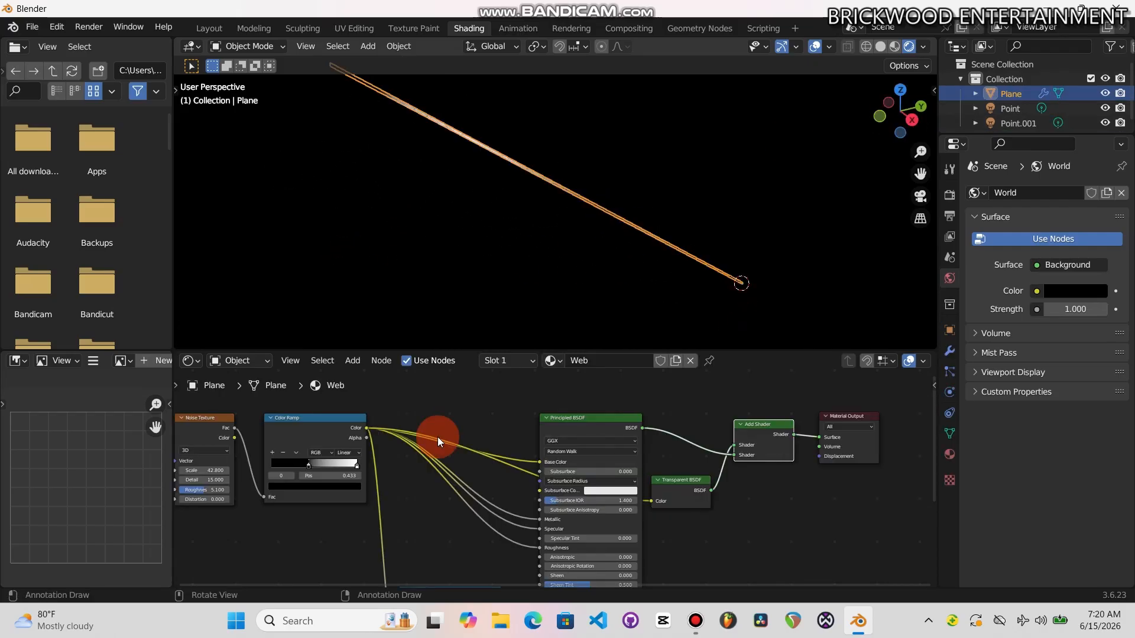
{"action": "left_click", "coordinate": [324, 466]}
{"action": "left_click_drag", "start_coordinate": [312, 462], "coordinate": [315, 462]}
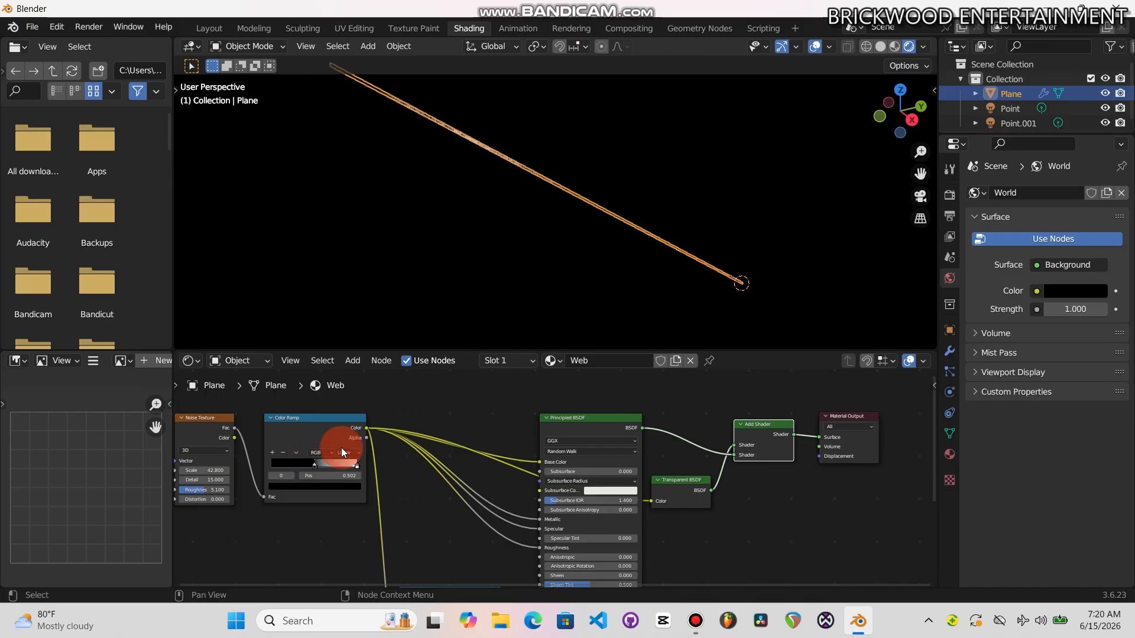
{"action": "left_click", "coordinate": [815, 46]}
{"action": "left_click", "coordinate": [272, 426]}
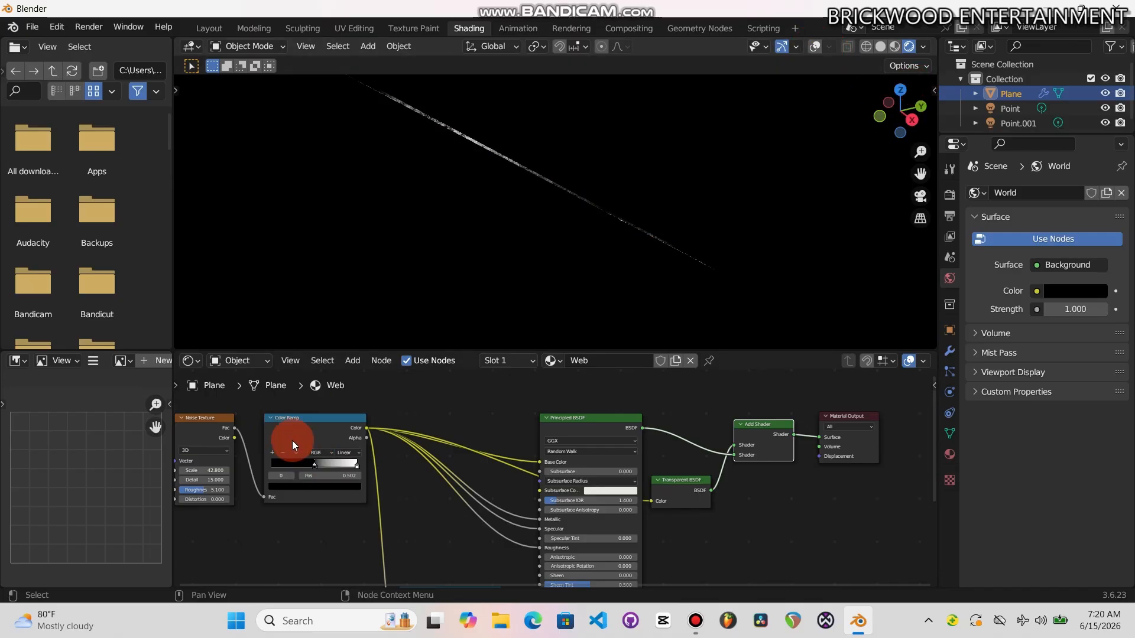
{"action": "left_click_drag", "start_coordinate": [317, 463], "coordinate": [311, 463]}
{"action": "mouse_move", "coordinate": [203, 470]}
{"action": "left_mouse_down"}
{"action": "mouse_move", "coordinate": [242, 470]}
{"action": "mouse_move", "coordinate": [184, 470]}
{"action": "mouse_move", "coordinate": [222, 471]}
{"action": "left_mouse_up"}
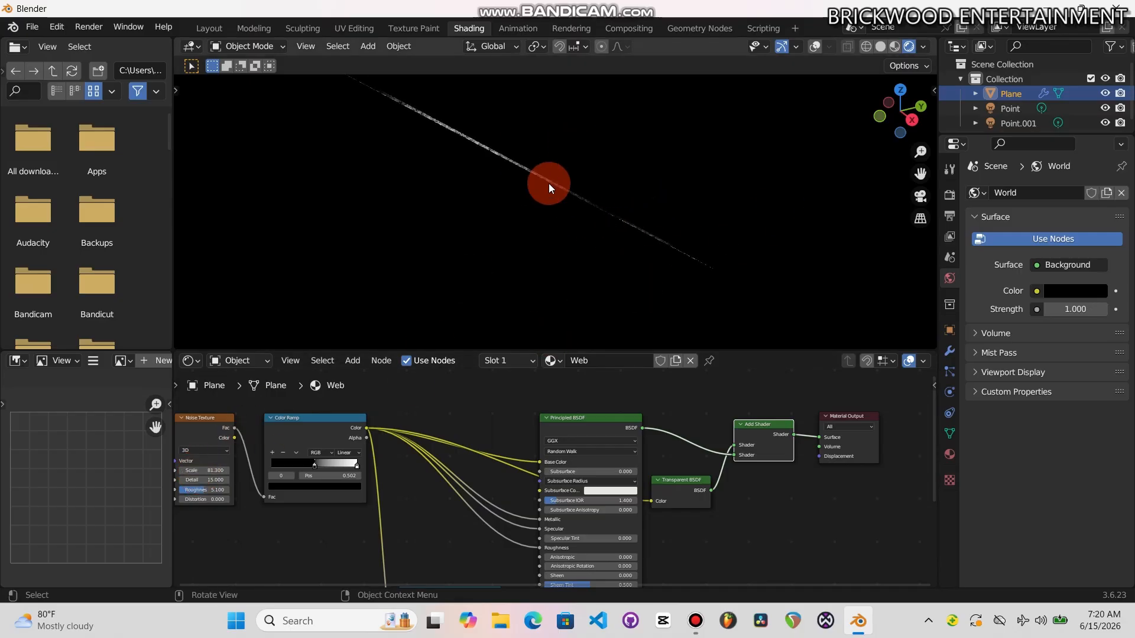
Change the scene's render engine to Cycles
{"action": "left_click_drag", "start_coordinate": [882, 119], "coordinate": [882, 119]}
{"action": "left_click", "coordinate": [949, 195]}
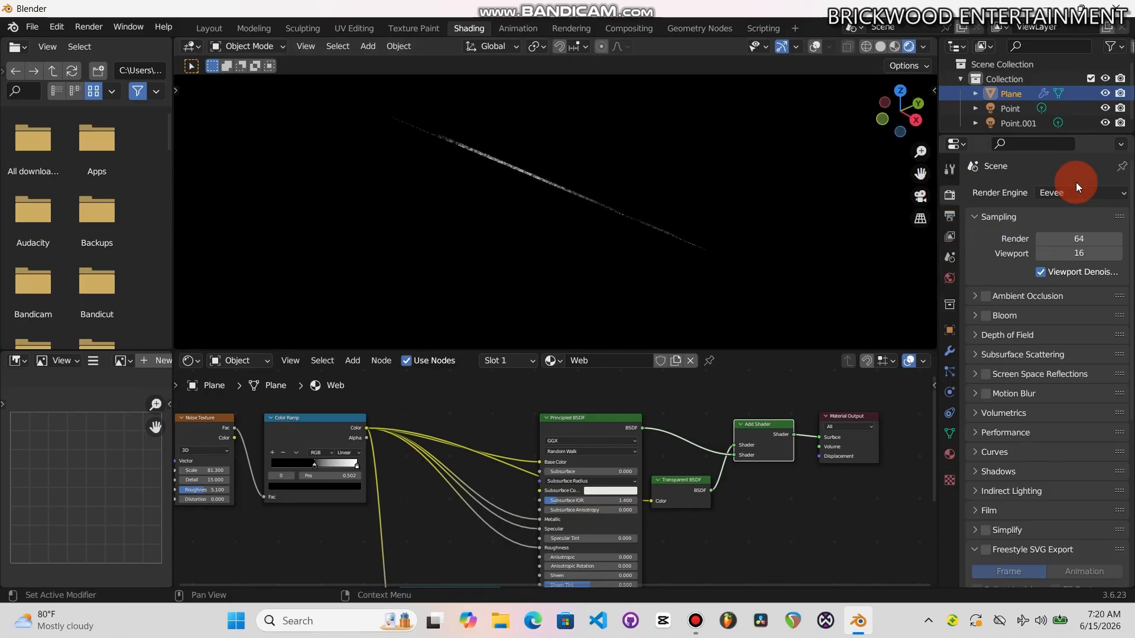
{"action": "left_click", "coordinate": [1076, 191]}
{"action": "left_click", "coordinate": [1051, 241]}
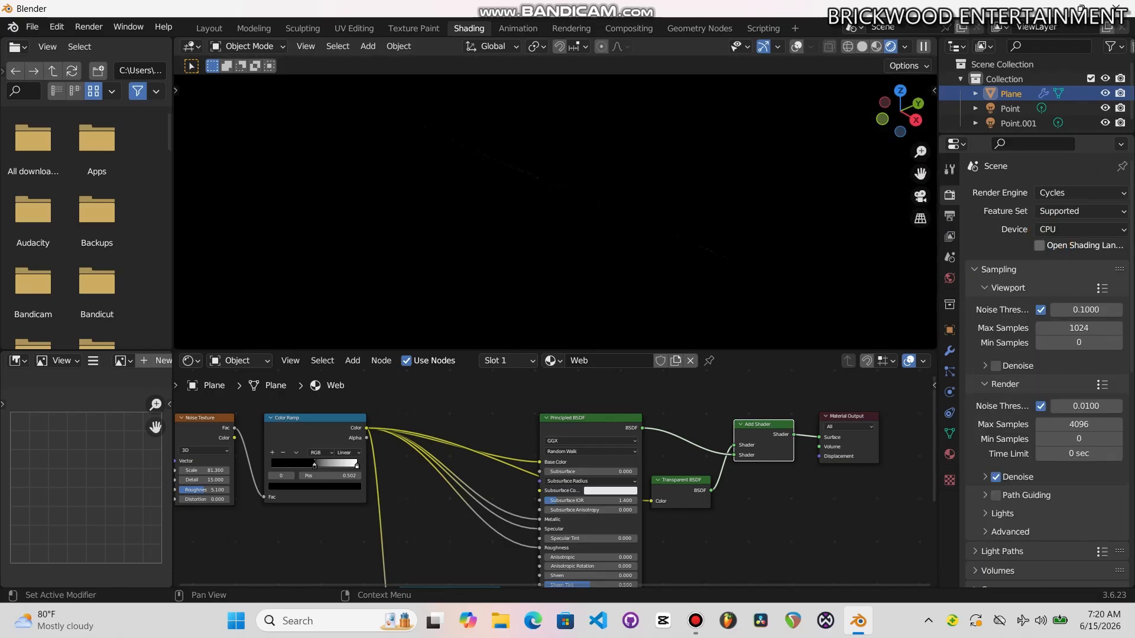
Try lowering the first Color Ramp's black stop to about 0.345, and undo that last adjustment
{"action": "left_click_drag", "start_coordinate": [300, 463], "coordinate": [298, 463]}
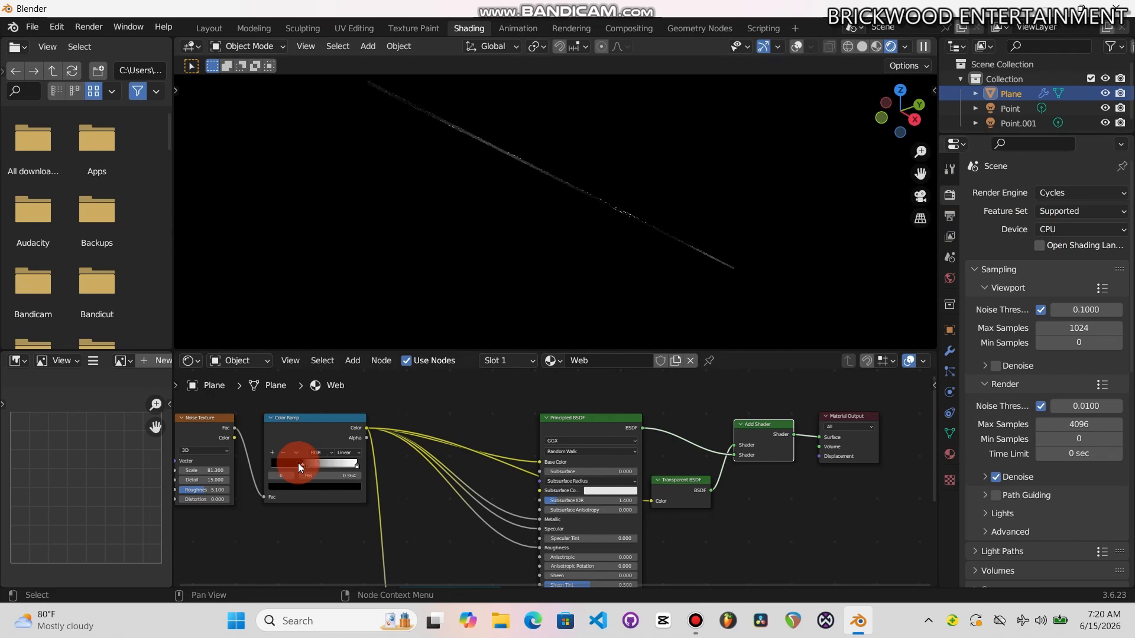
{"action": "left_click_drag", "start_coordinate": [298, 463], "coordinate": [296, 463]}
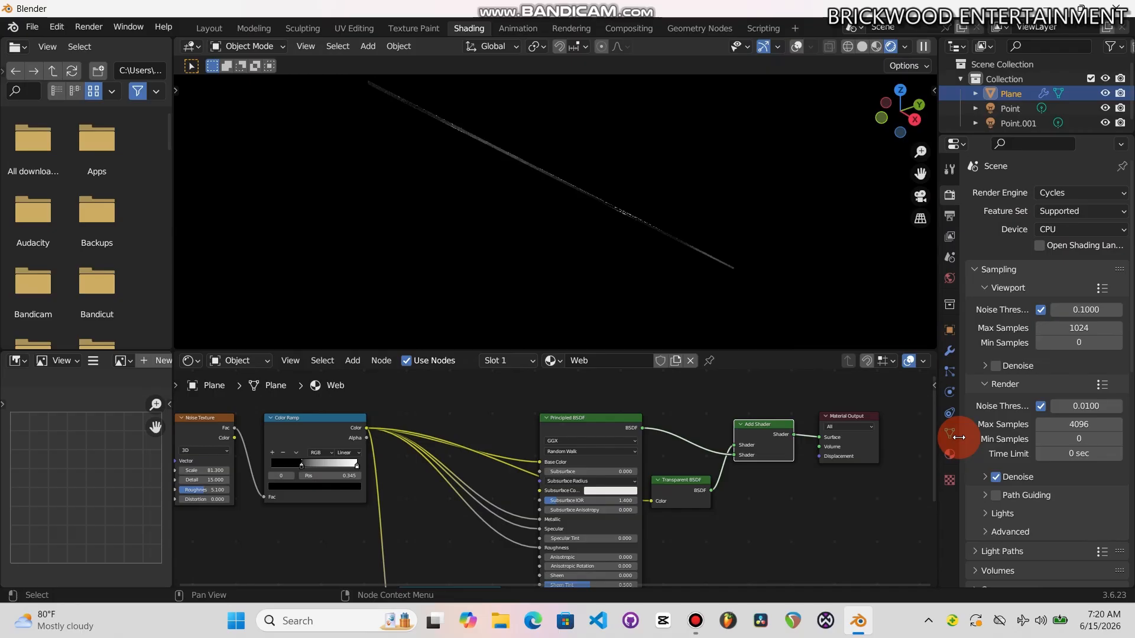
{"action": "key", "text": "ctrl+z"}
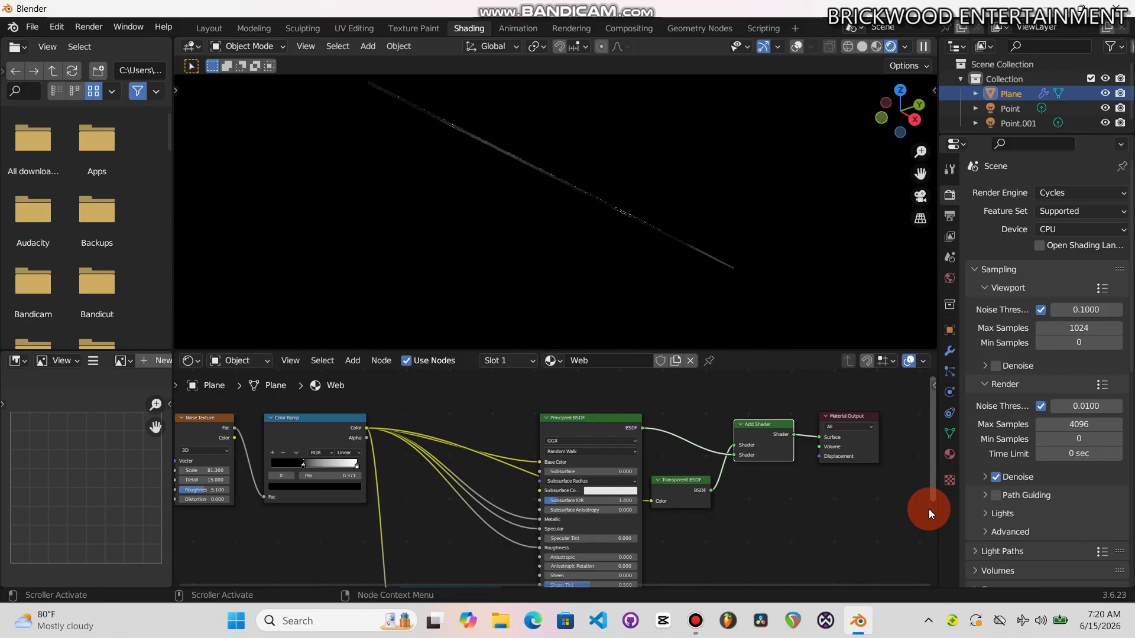
Move the black stop of the Color Ramp fed by the Noise Texture to about 0.385
{"action": "left_click", "coordinate": [928, 509]}
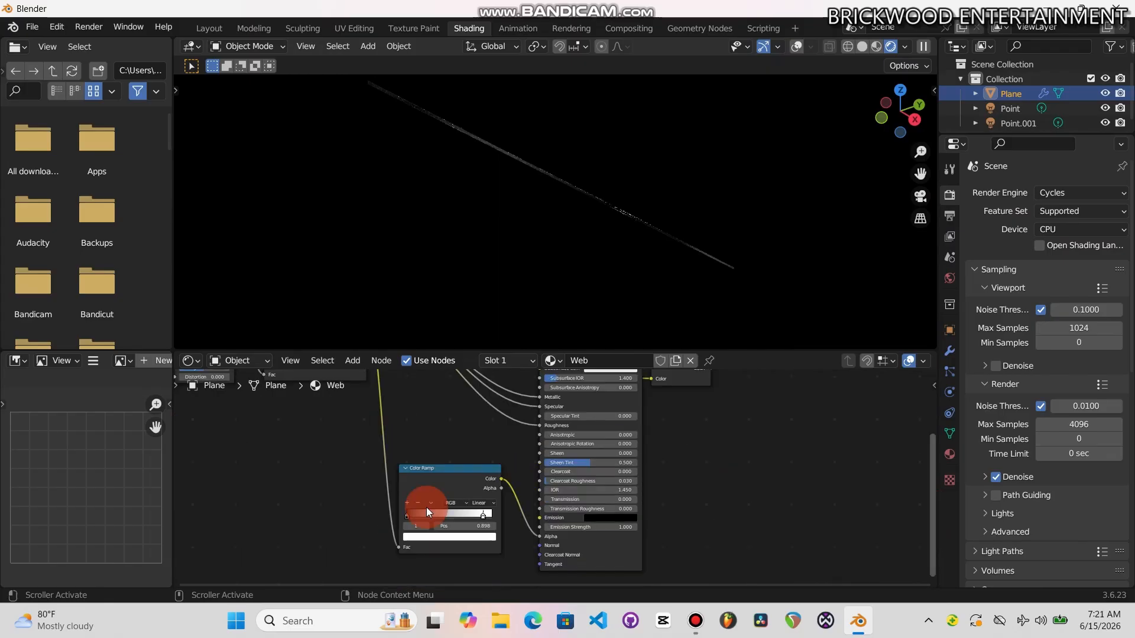
{"action": "scroll", "coordinate": [426, 510], "scroll_direction": "up", "scroll_amount": 6, "text": "shift"}
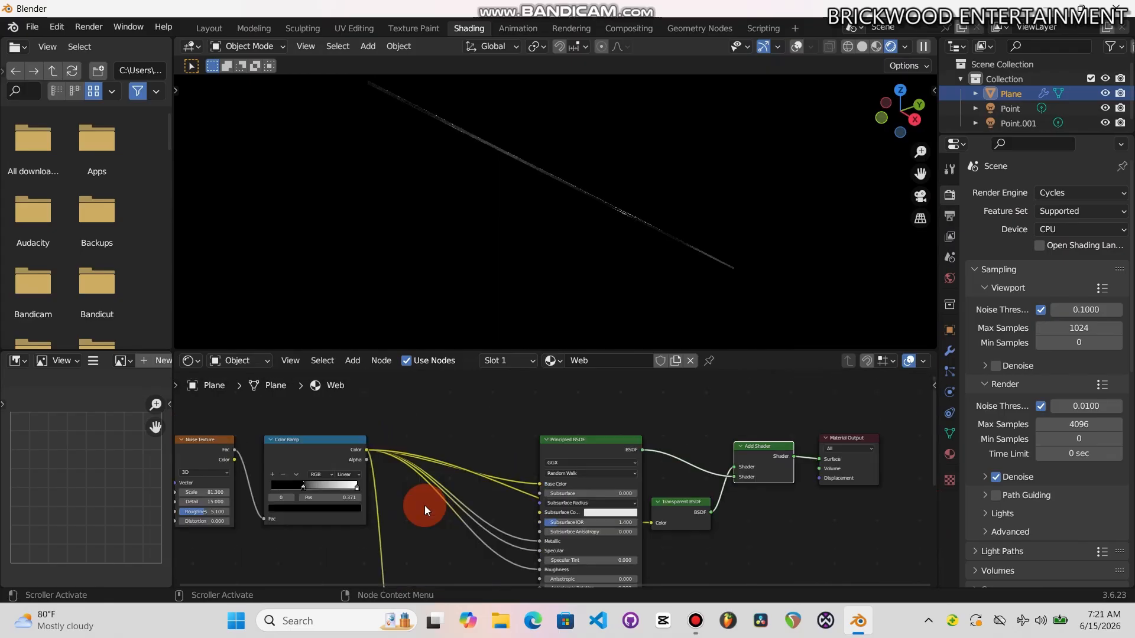
{"action": "scroll", "coordinate": [424, 506], "scroll_direction": "left", "scroll_amount": 4, "text": "ctrl"}
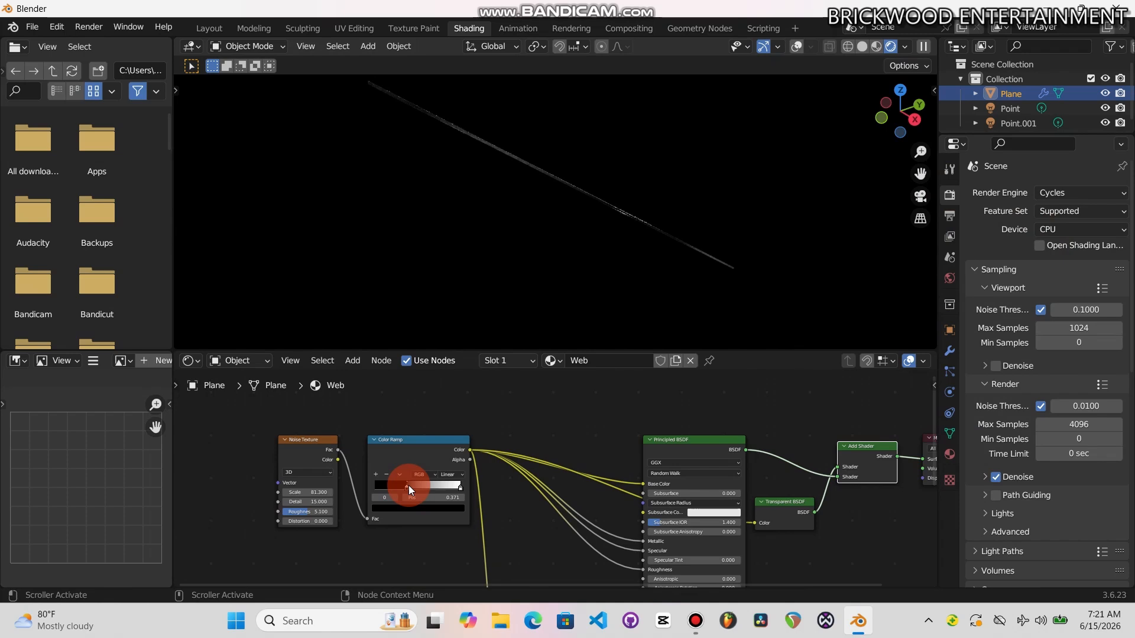
{"action": "left_click_drag", "start_coordinate": [409, 486], "coordinate": [410, 486]}
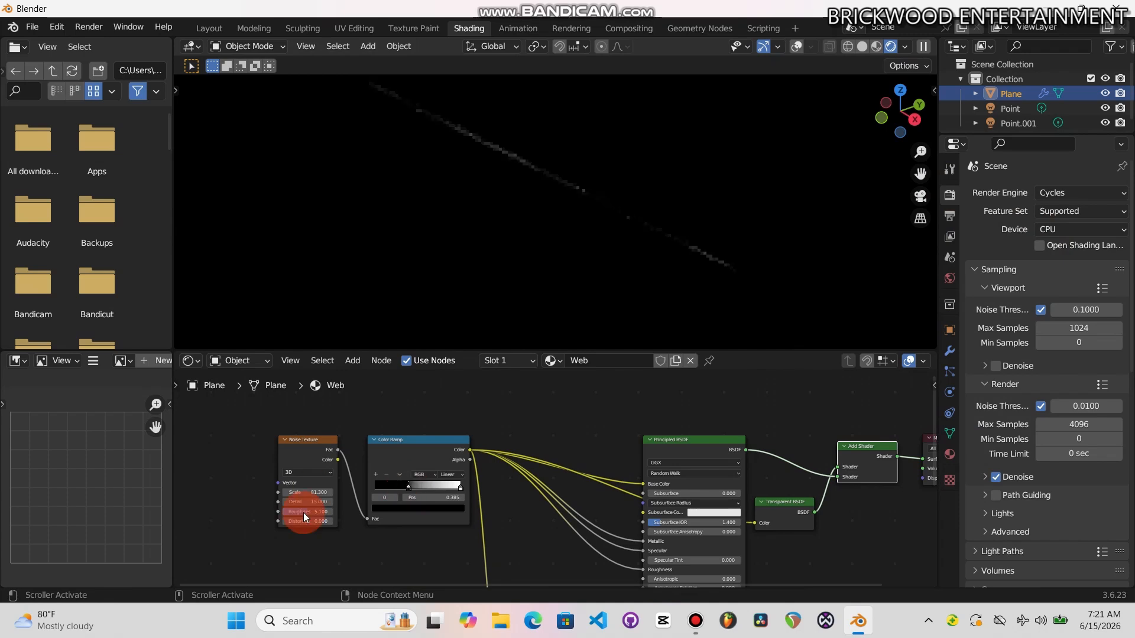